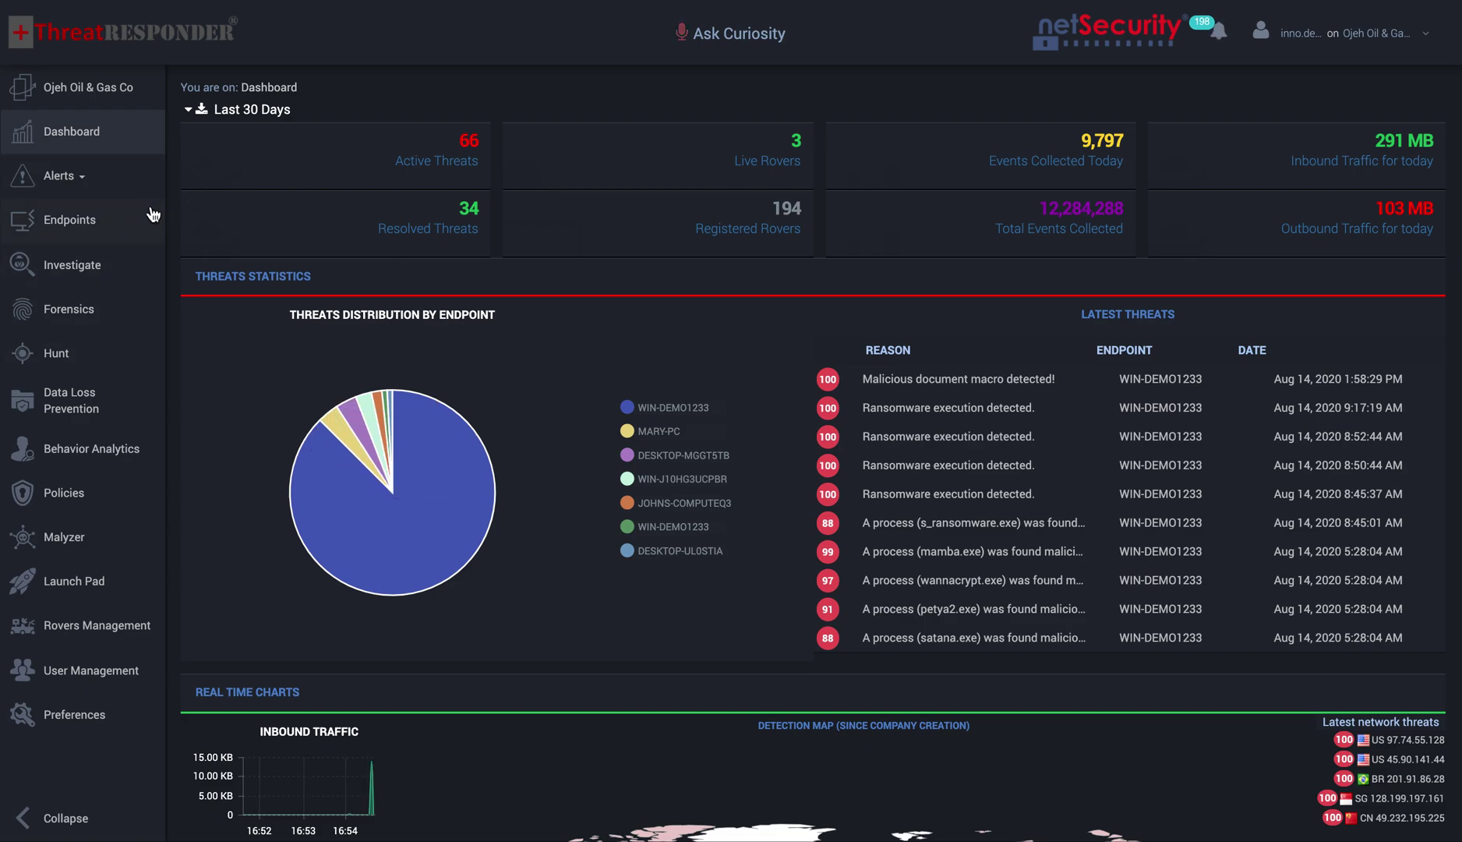
# Step: Open the threat alerts list and expand the "Malicious document macro detected!" alert for WIN-DEMO1233
pyautogui.click(76, 185)
pyautogui.click(75, 220)
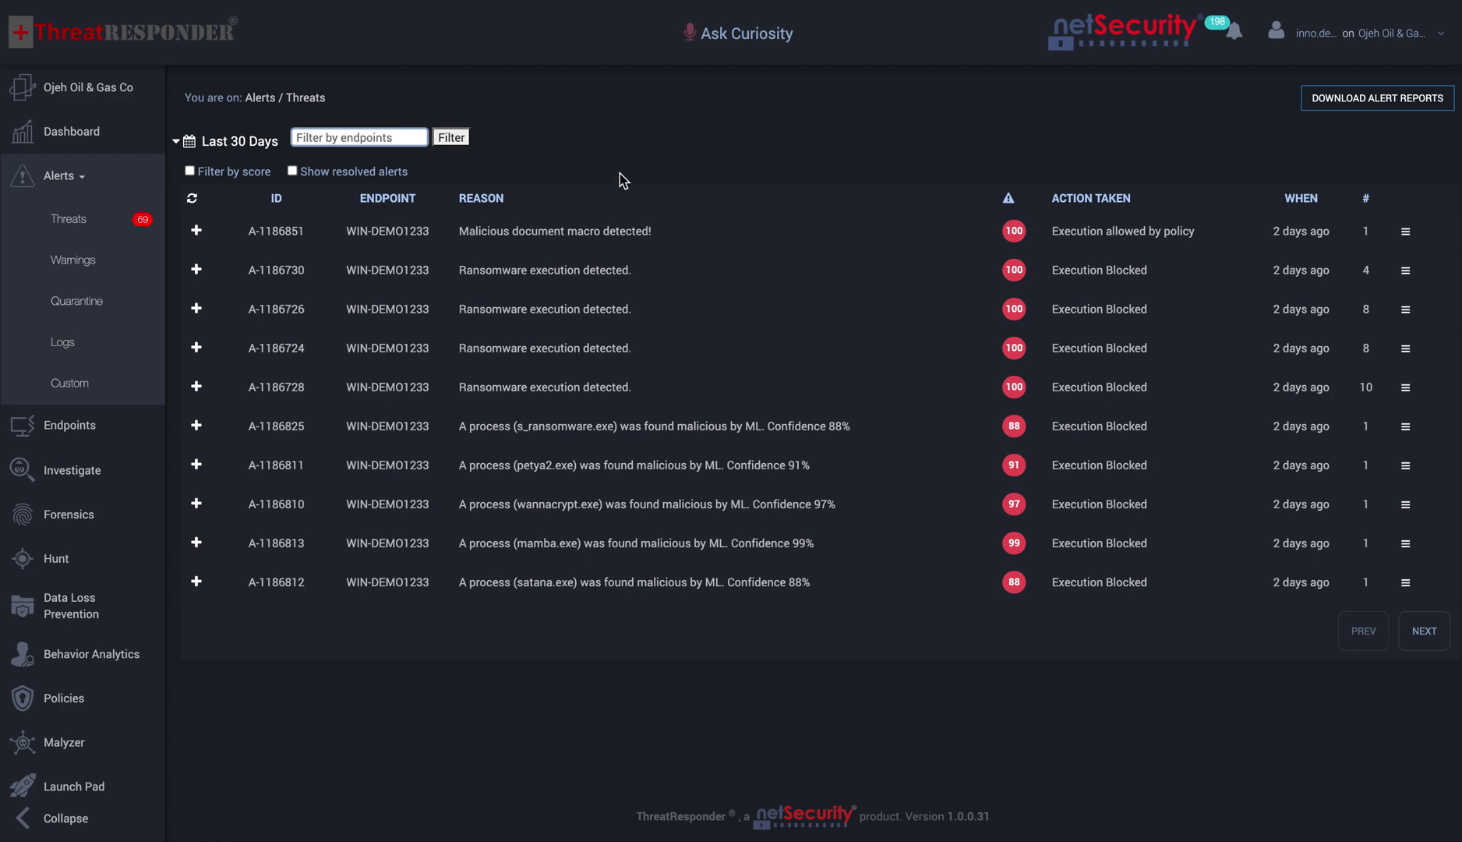
pyautogui.click(196, 230)
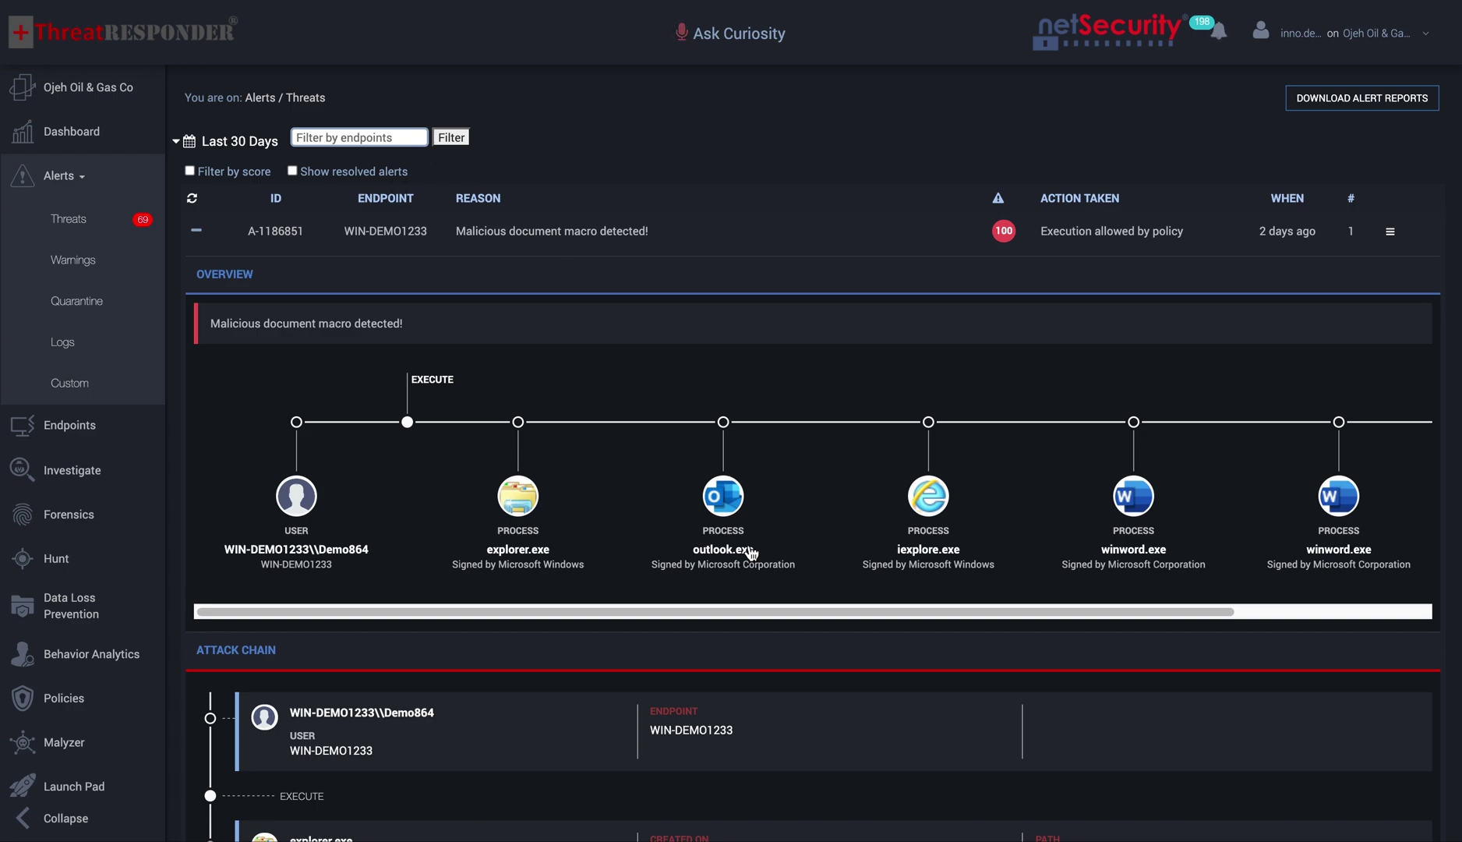
# Step: Examine the malicious macro alert's overview chain from the user through outlook.exe, iexplore.exe and winword.exe to powershell.exe
pyautogui.moveTo(785, 614)
pyautogui.mouseDown()
pyautogui.moveTo(1102, 620)
pyautogui.moveTo(685, 620)
pyautogui.moveTo(1152, 615)
pyautogui.mouseUp()
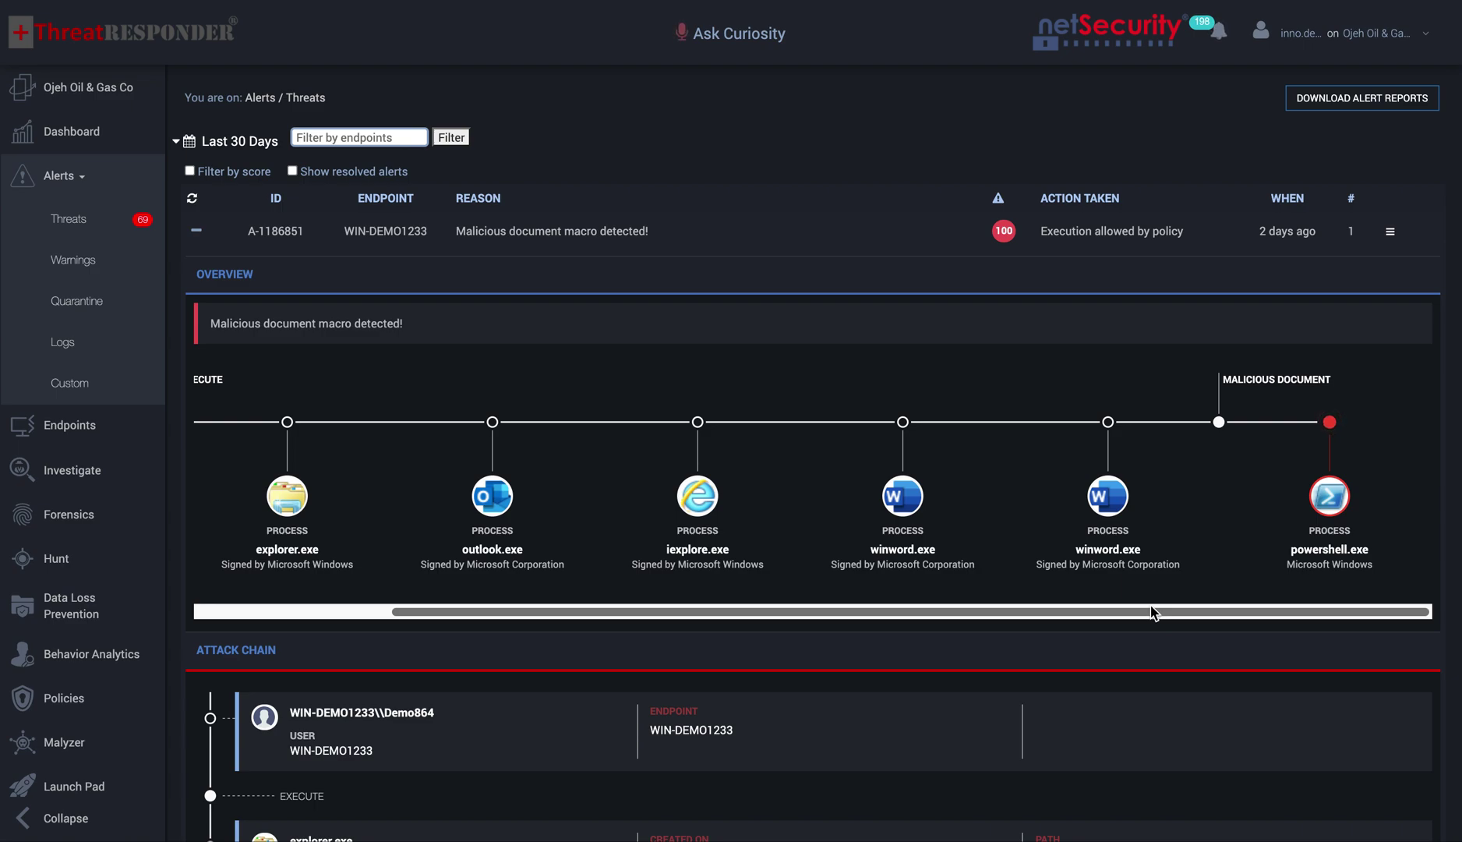
pyautogui.moveTo(1139, 615); pyautogui.dragTo(868, 624)
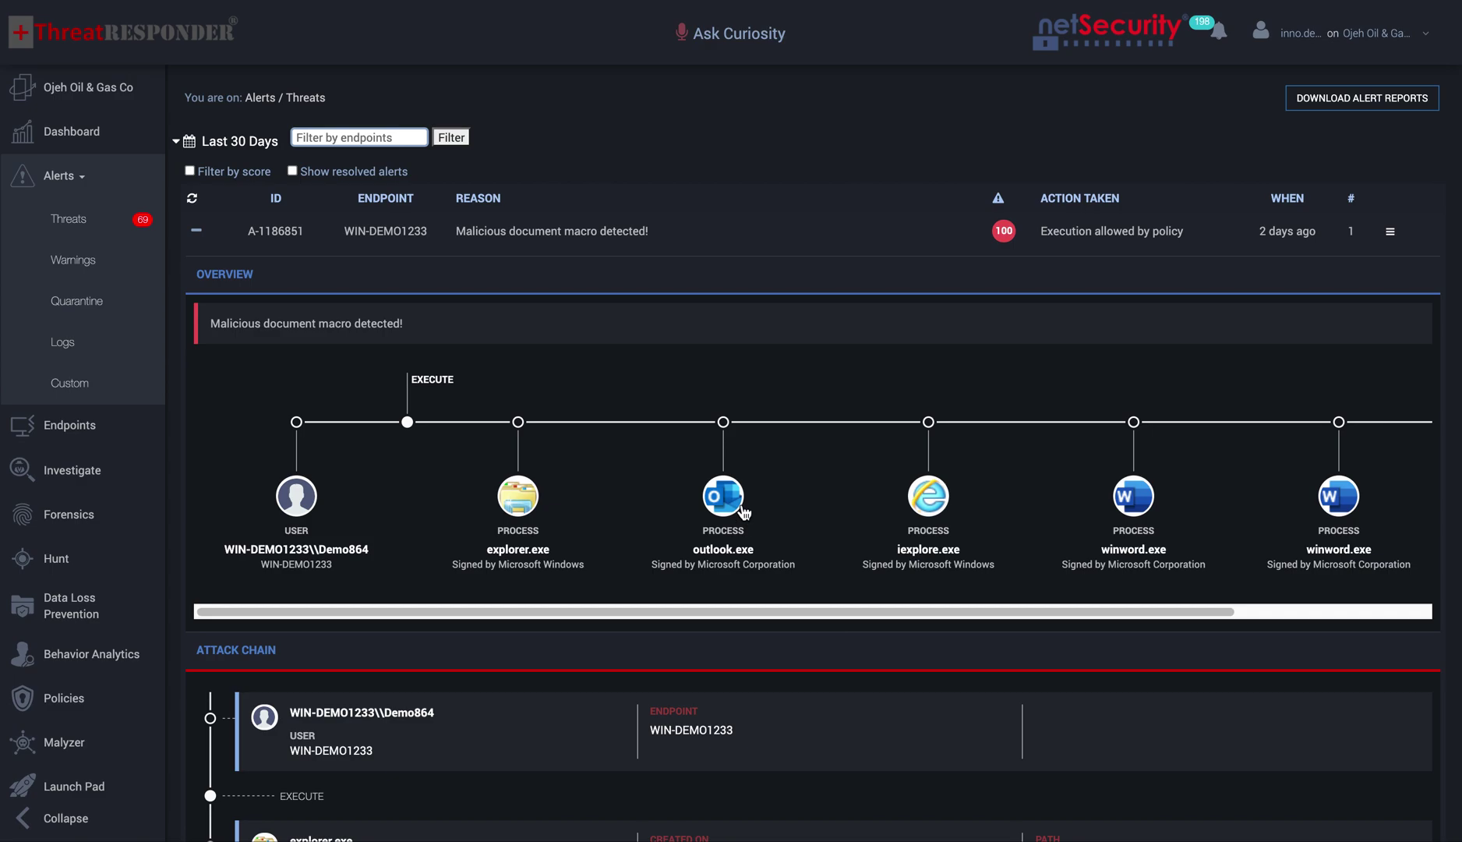
pyautogui.click(198, 236)
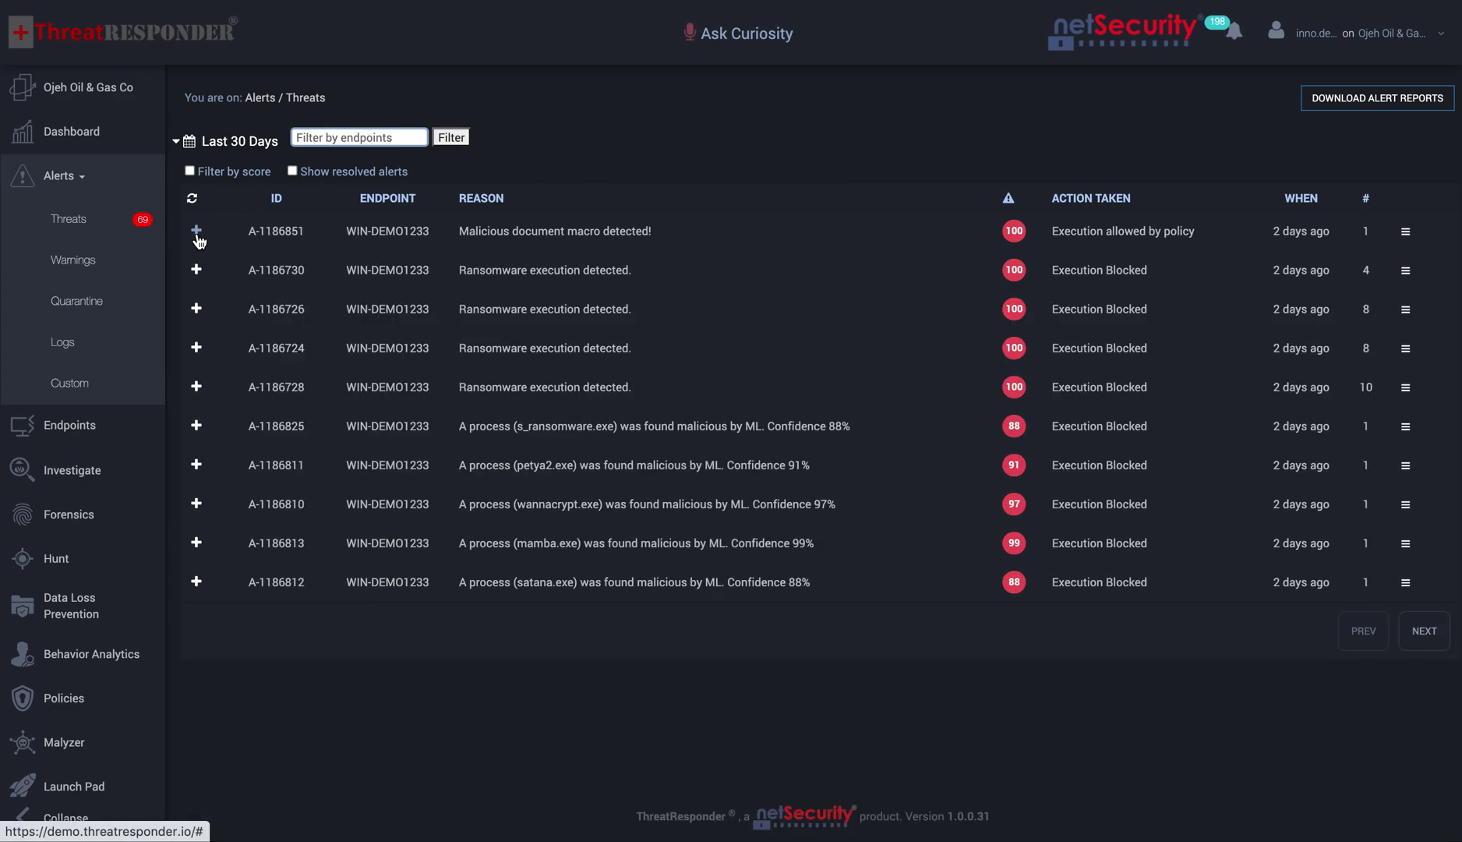
pyautogui.click(196, 233)
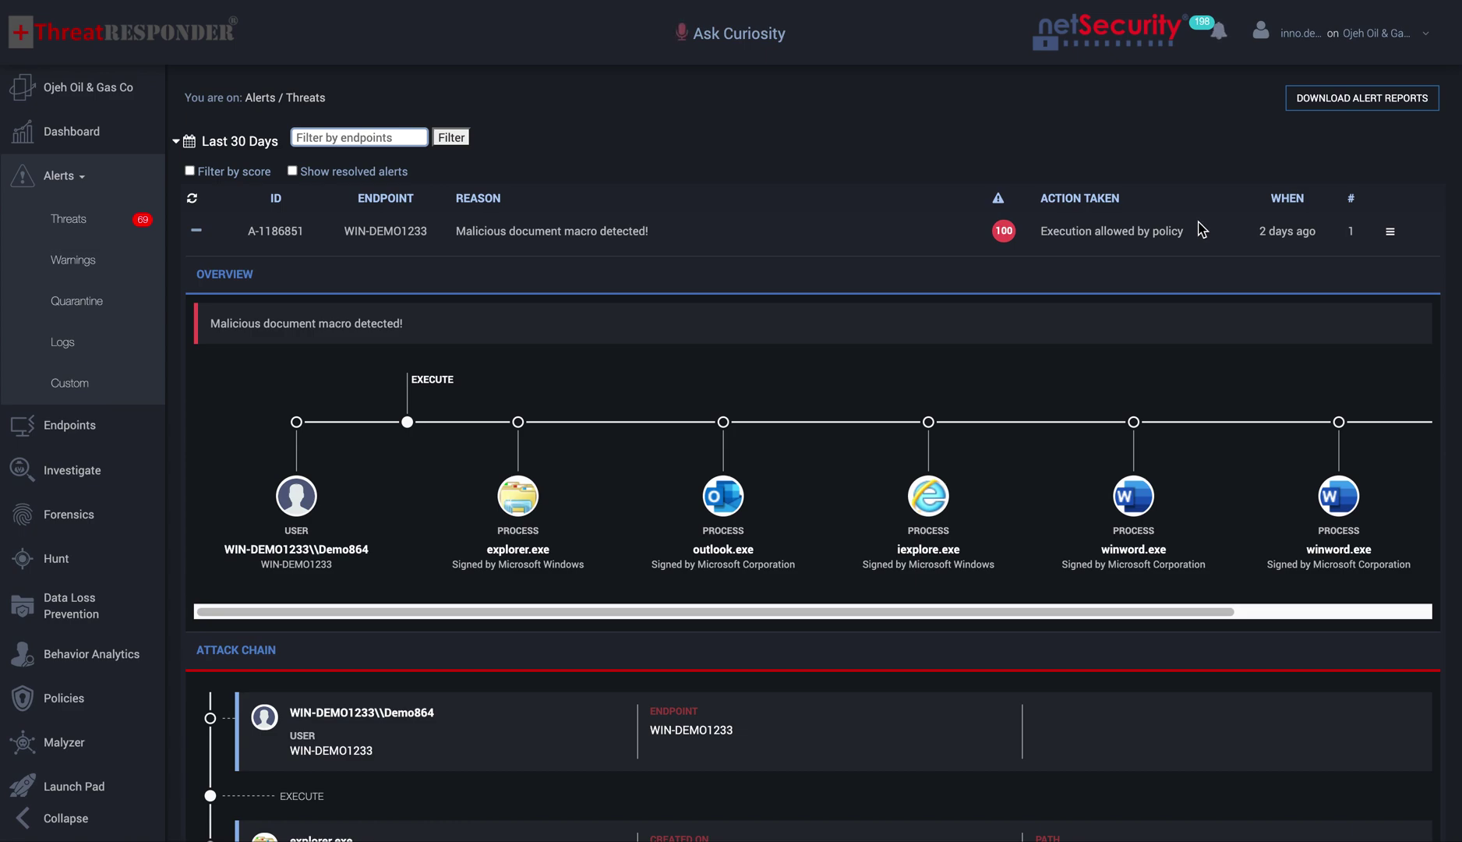
pyautogui.scroll(-1, 585, 369)
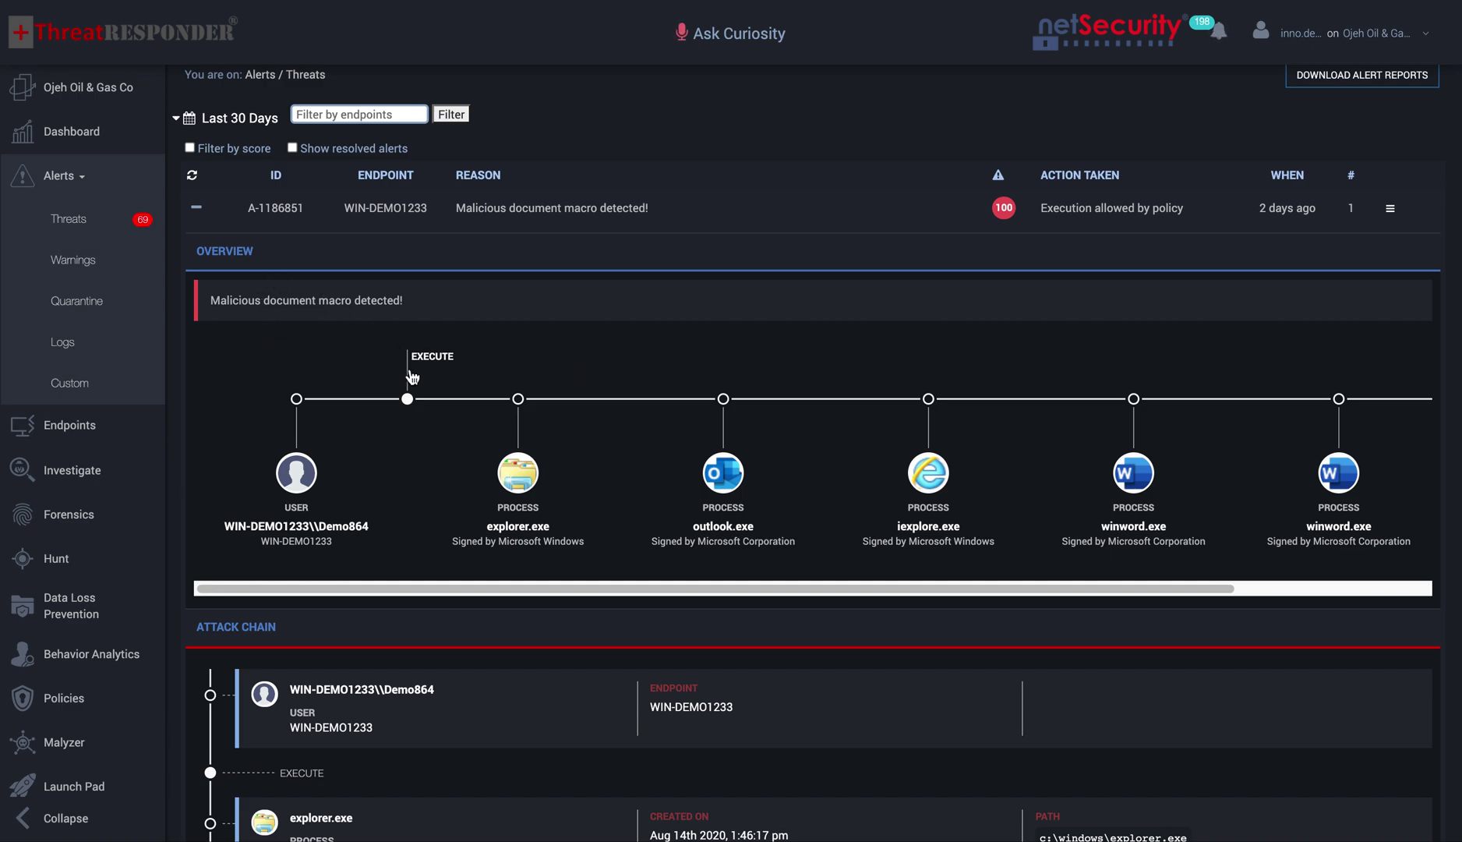
pyautogui.scroll(-1, 480, 396)
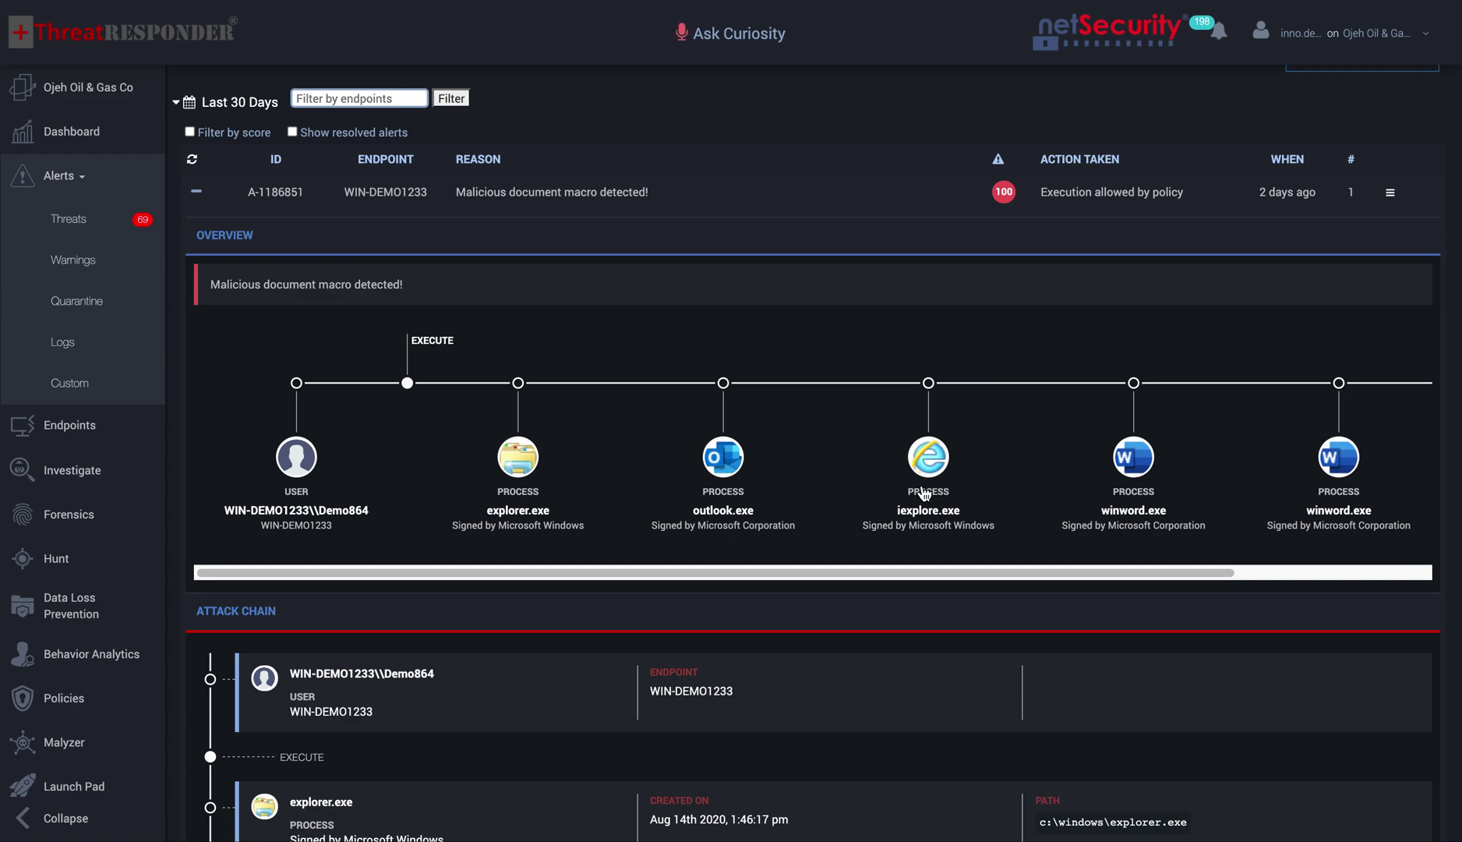
pyautogui.moveTo(1067, 577); pyautogui.dragTo(1198, 583)
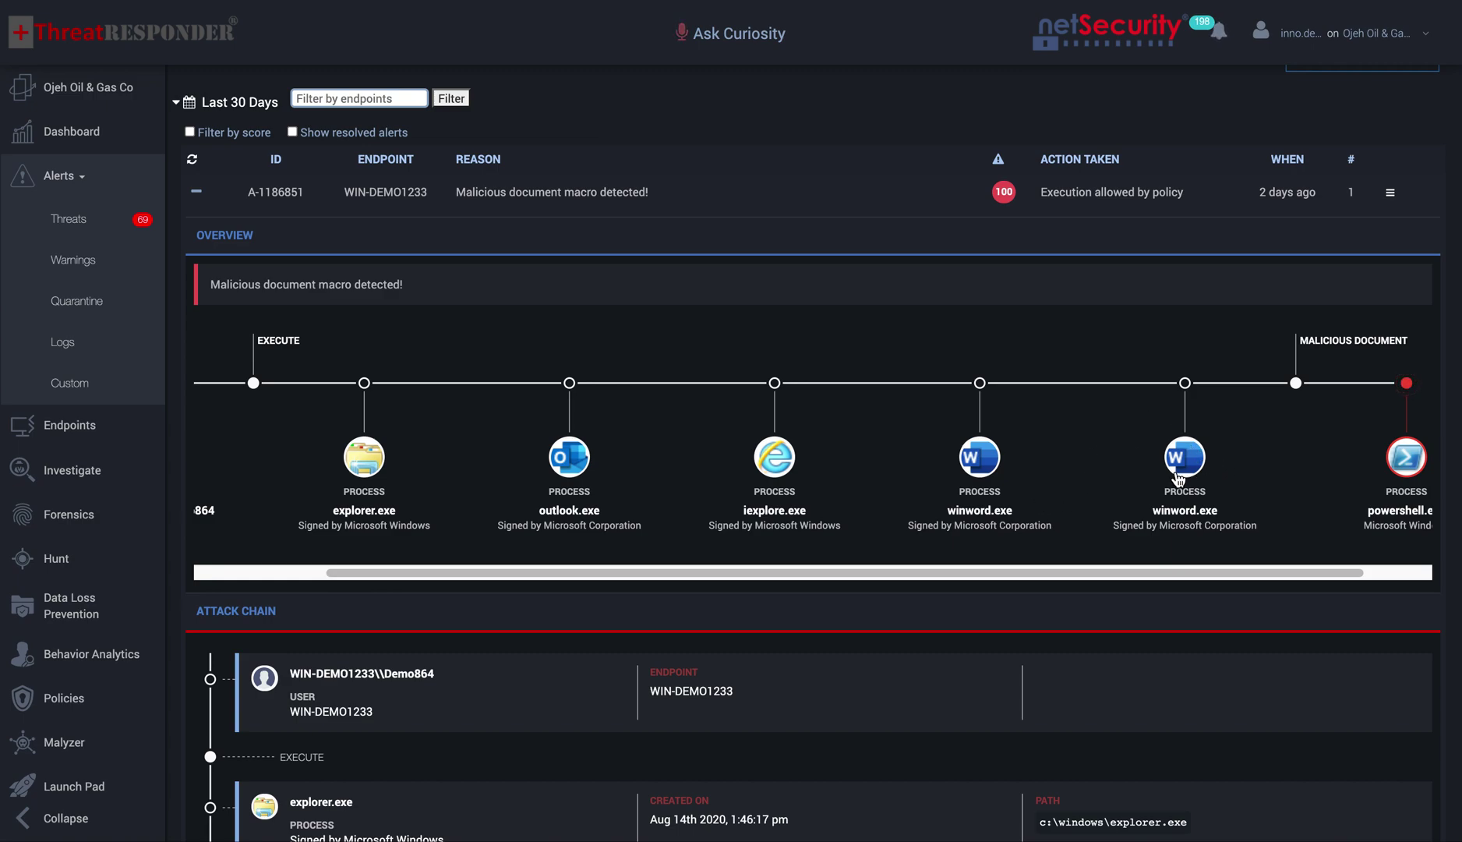
pyautogui.moveTo(1119, 580); pyautogui.dragTo(1206, 580)
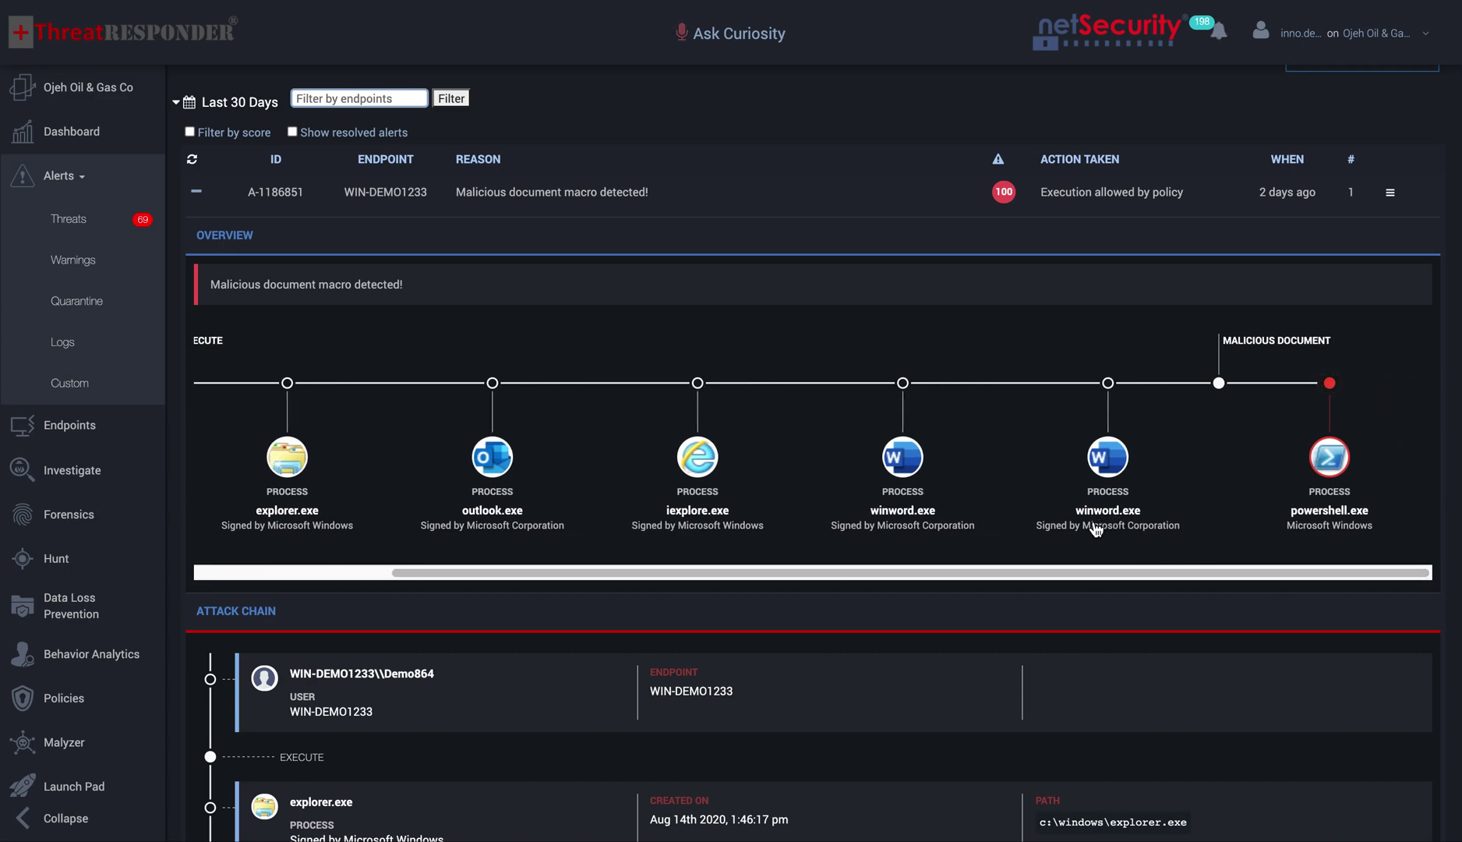
pyautogui.moveTo(1064, 581); pyautogui.dragTo(807, 569)
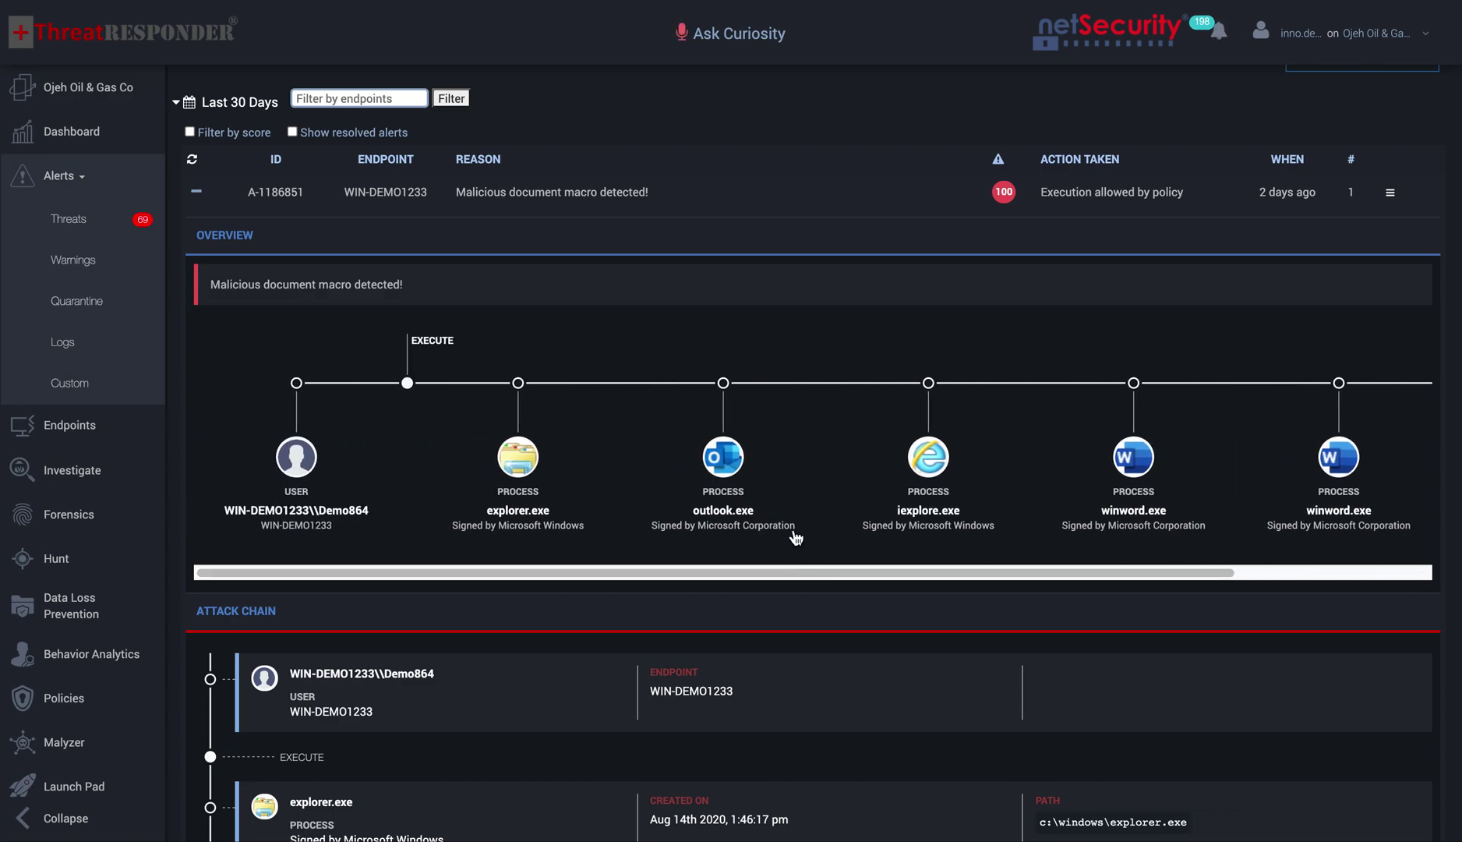
# Step: Examine the Attack Chain entries from explorer.exe to powershell.exe, including their creation times, paths and command lines
pyautogui.scroll(-3, 795, 534)
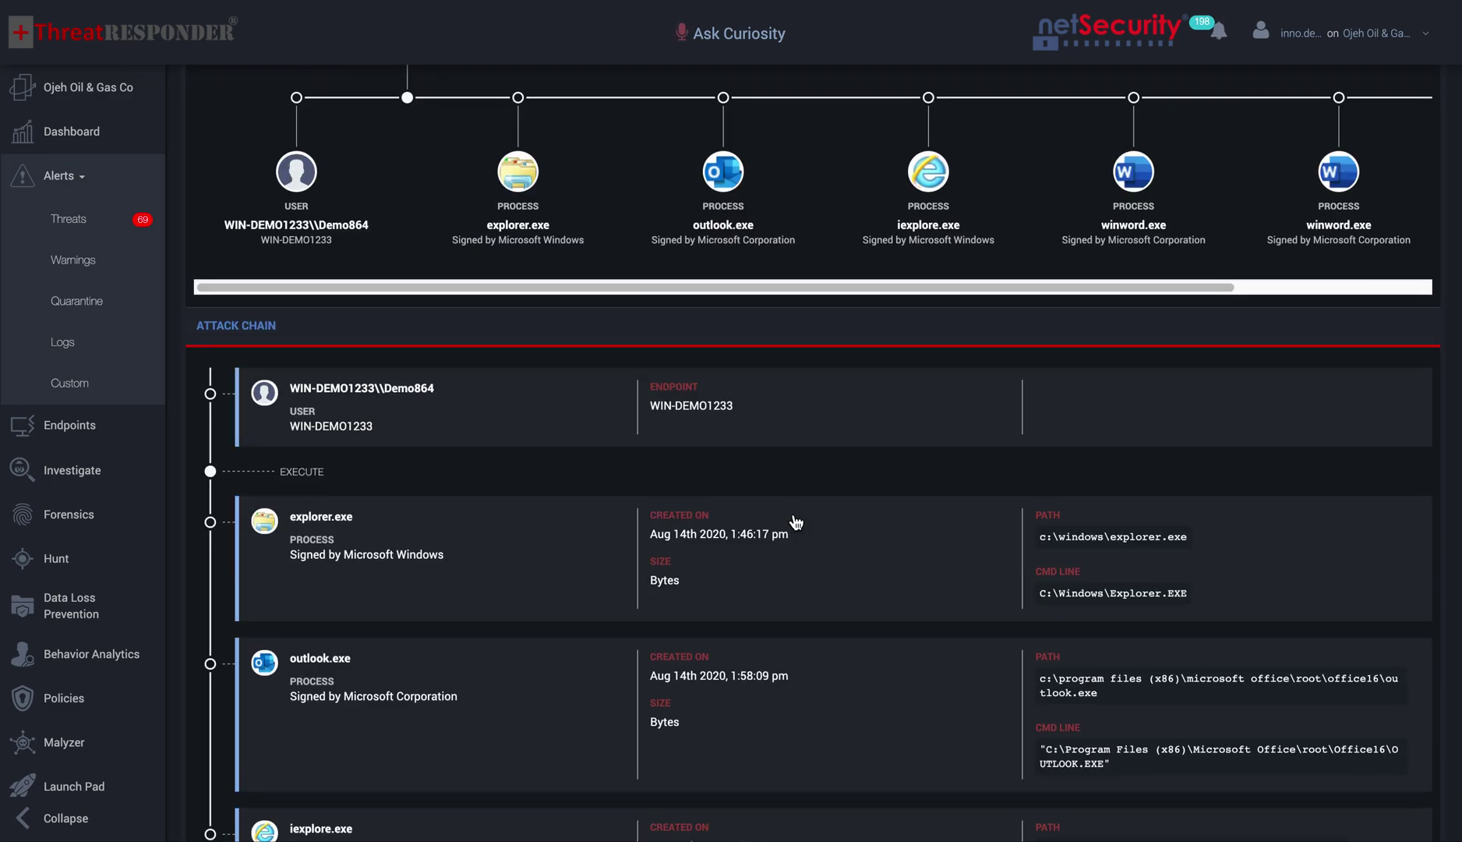
pyautogui.scroll(-1, 795, 523)
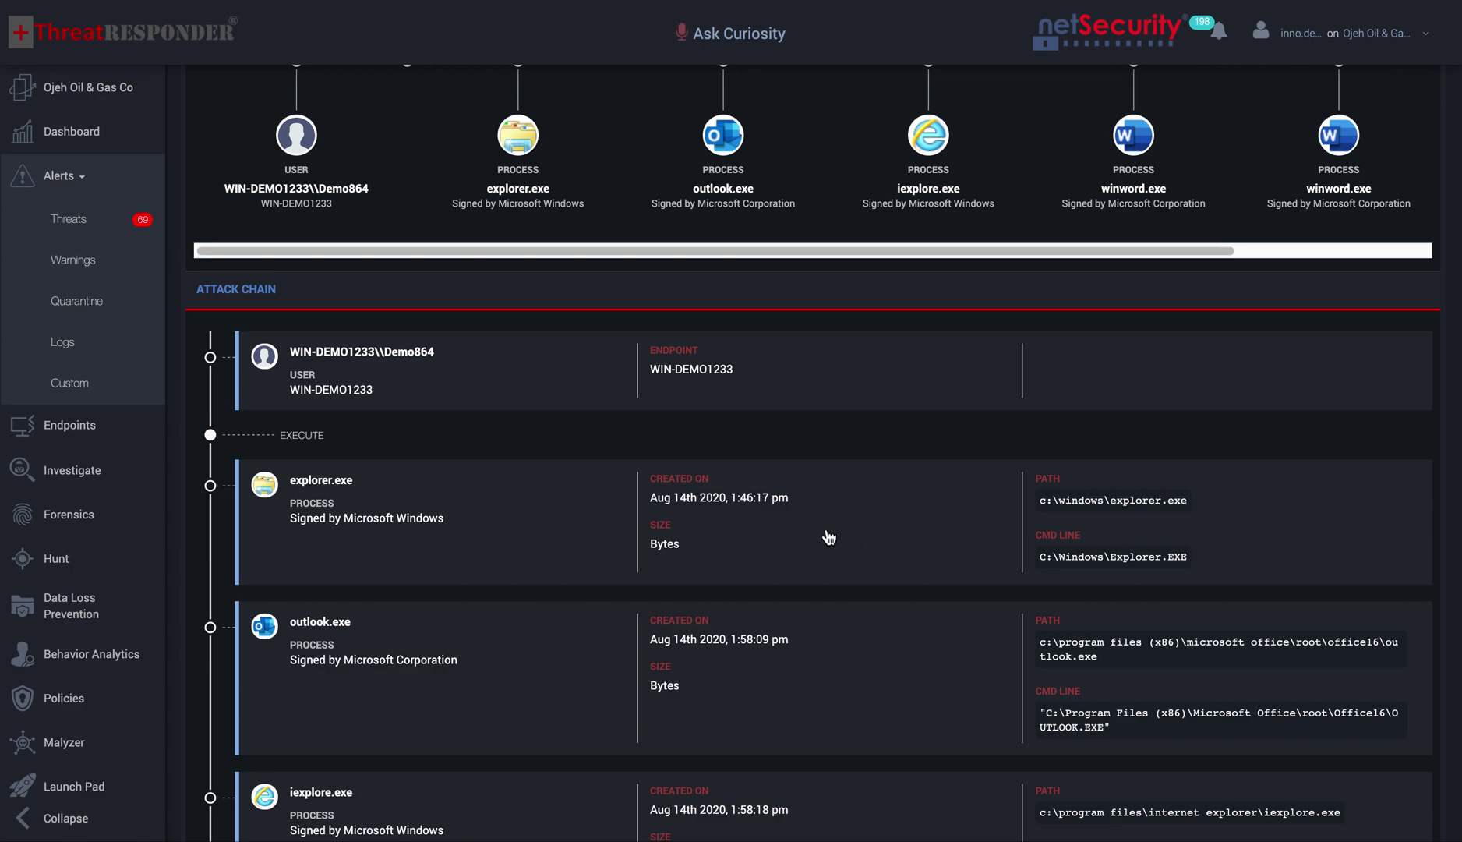
pyautogui.scroll(-3, 763, 541)
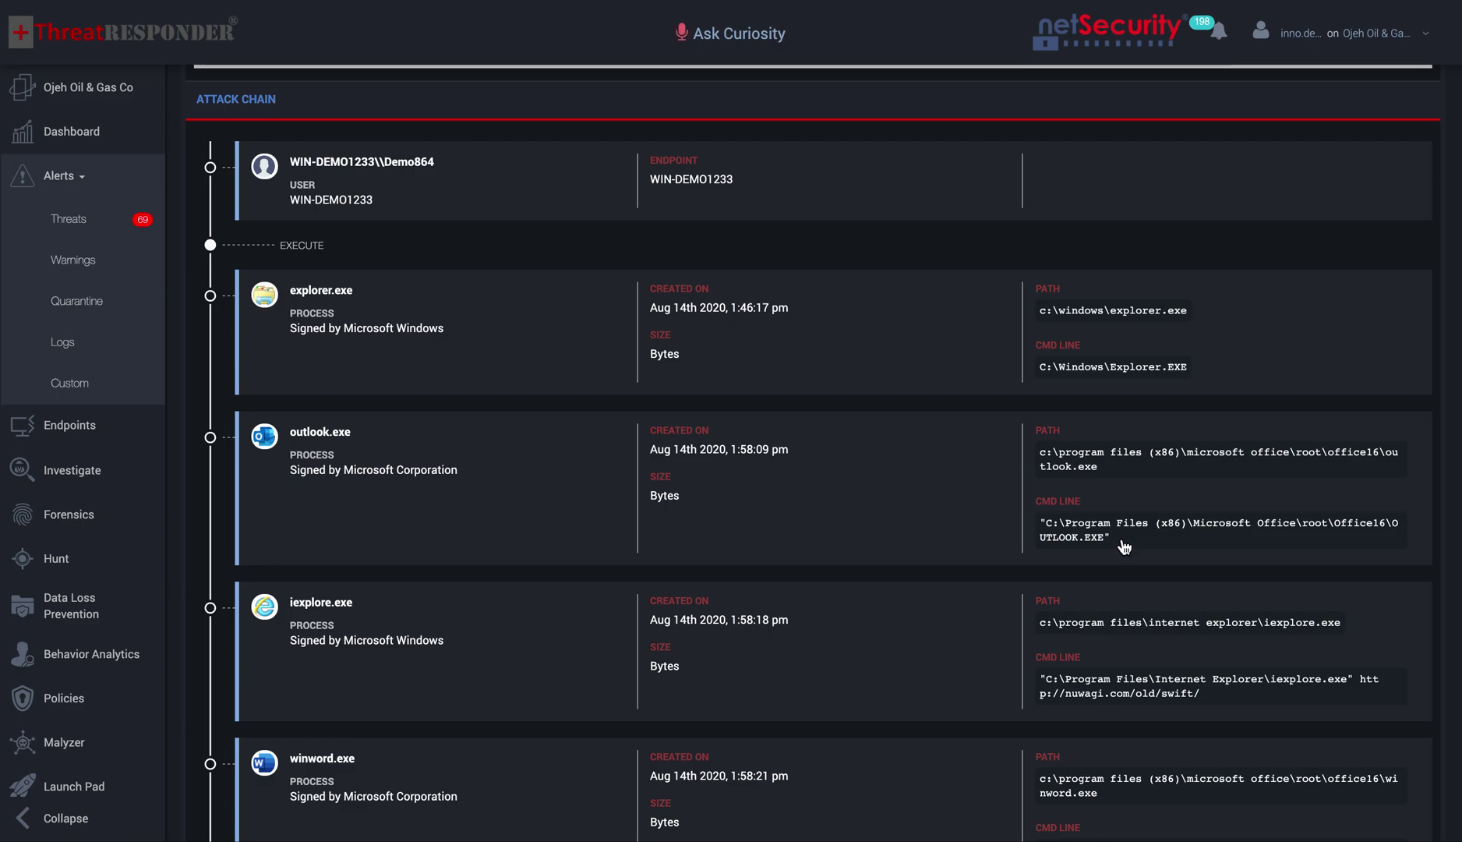
pyautogui.scroll(-1, 1124, 547)
pyautogui.scroll(-1, 1126, 544)
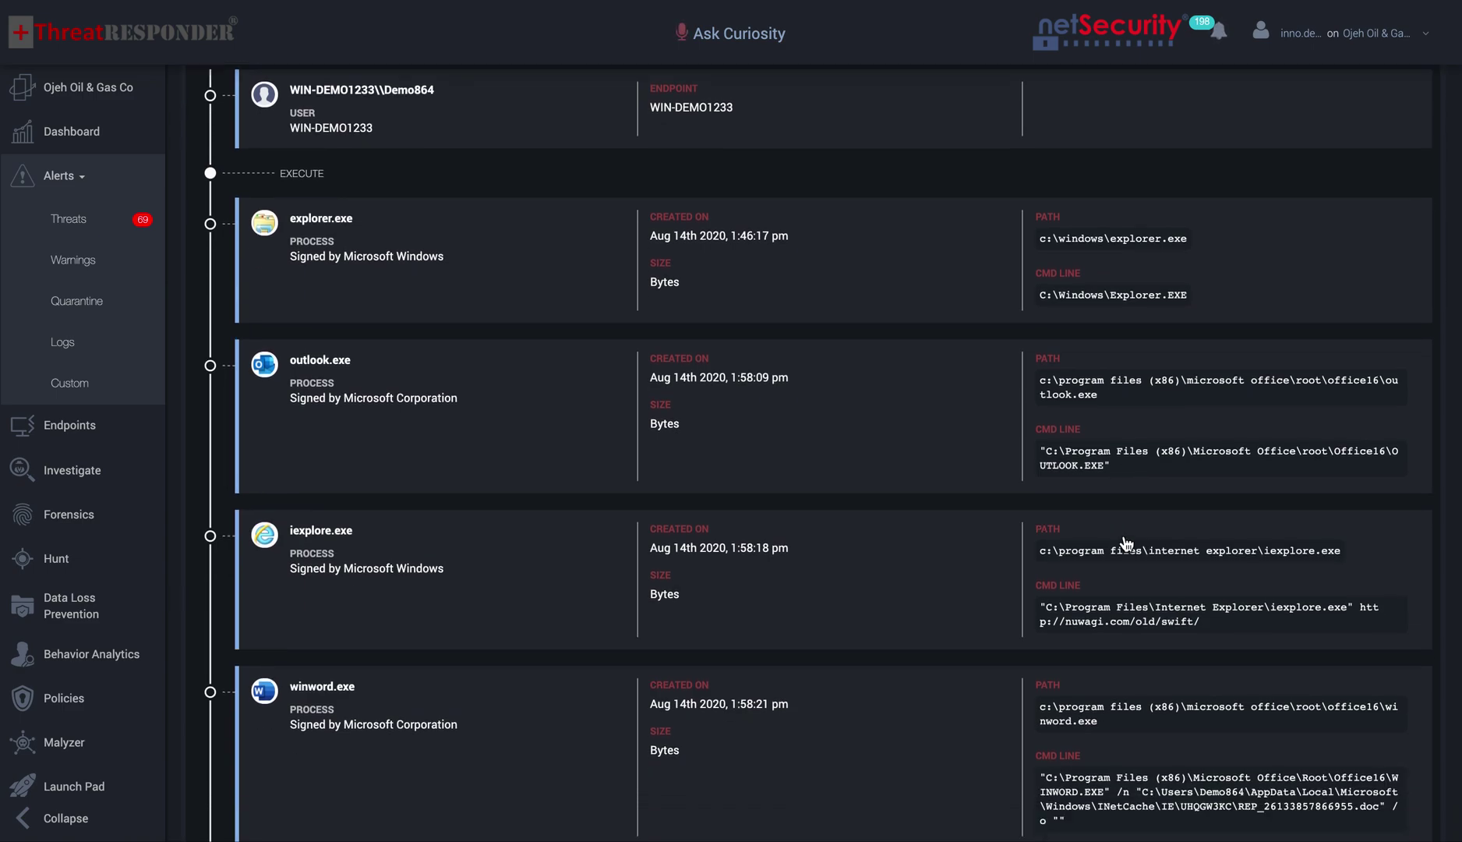
pyautogui.scroll(-4, 1125, 543)
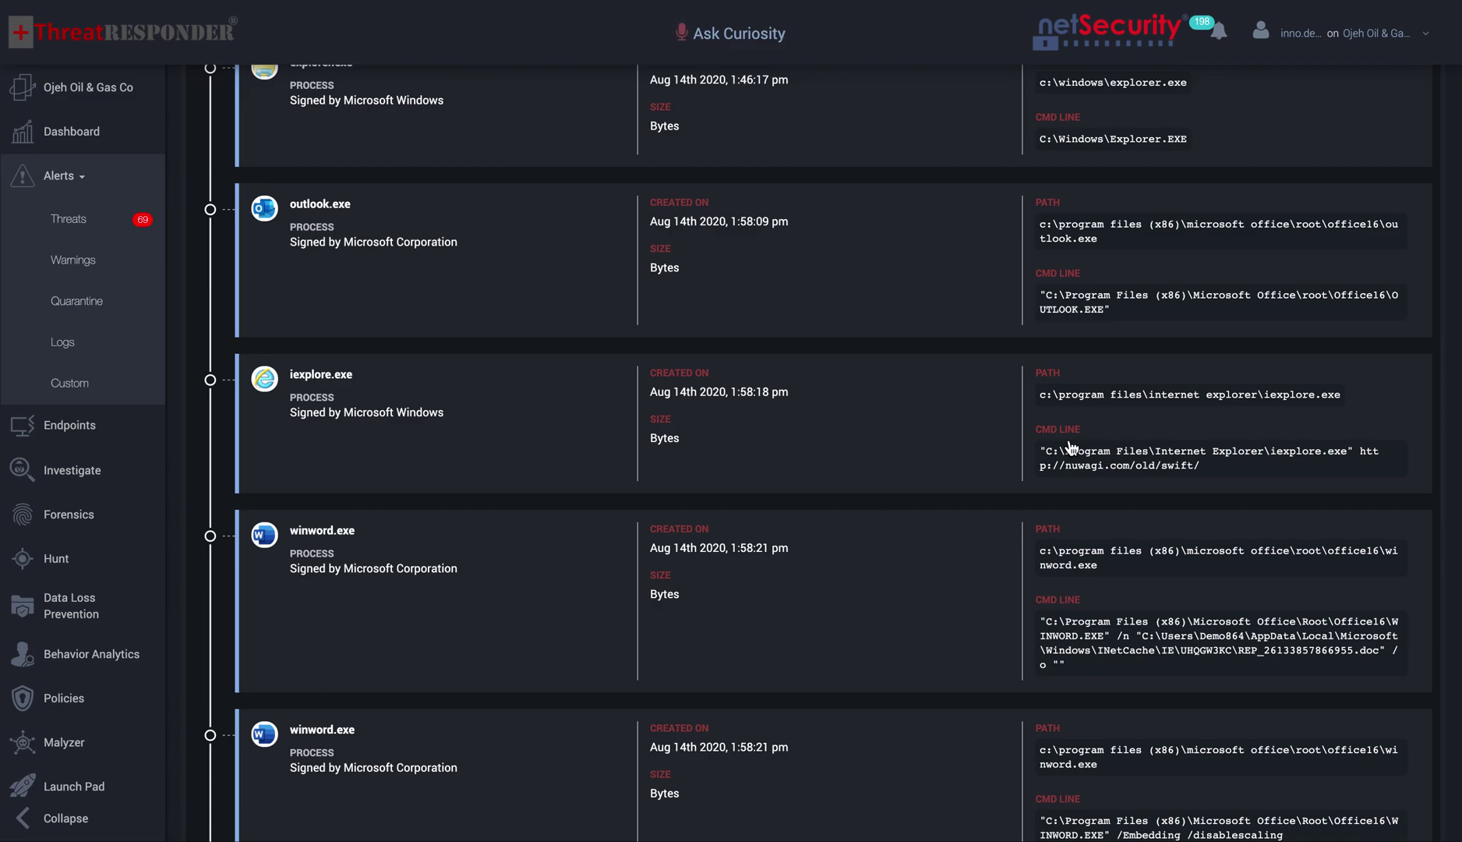
pyautogui.scroll(-3, 1107, 462)
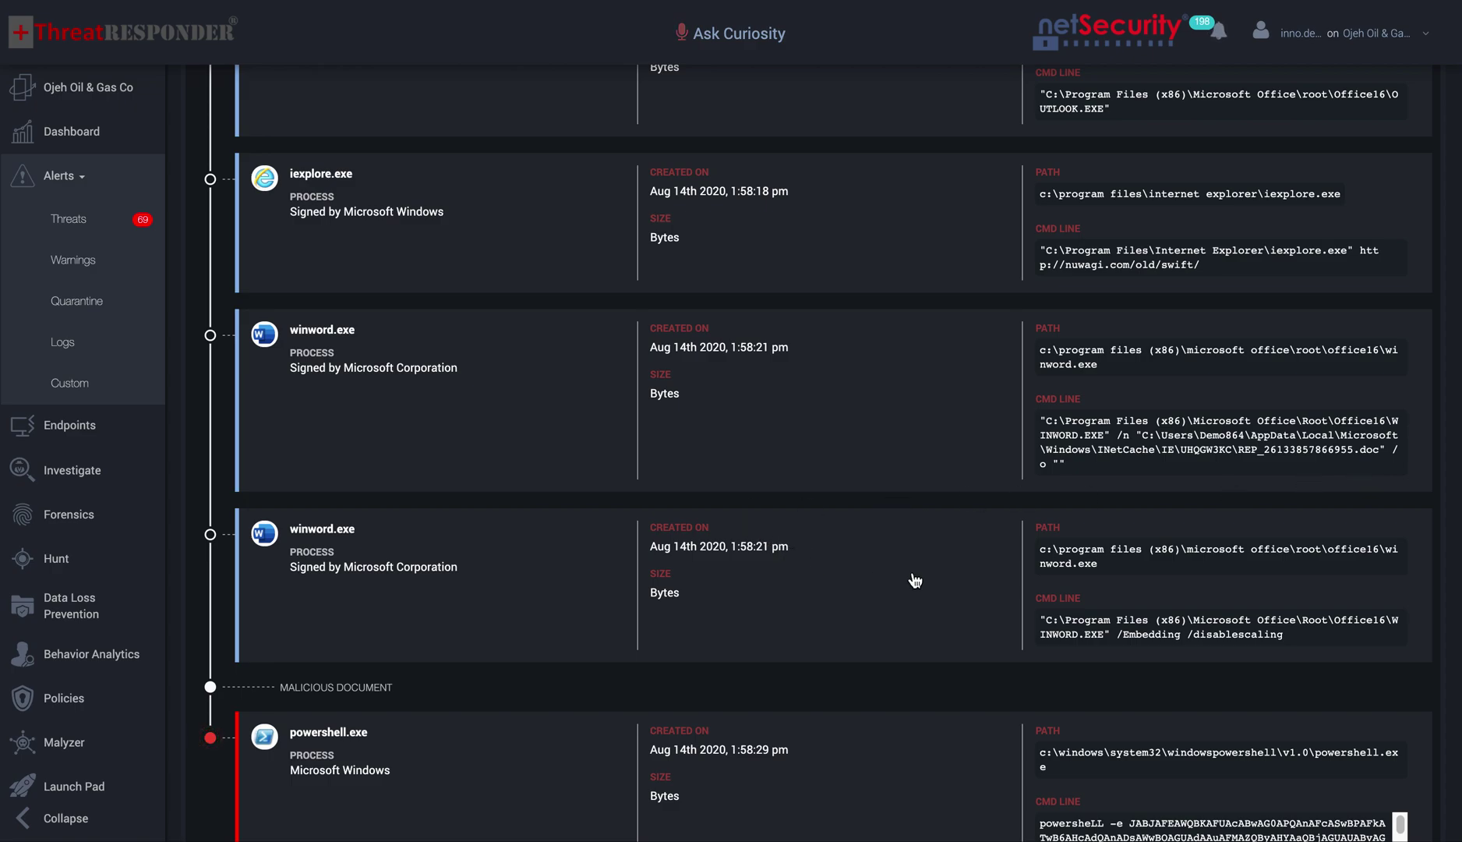
pyautogui.scroll(-2, 1171, 595)
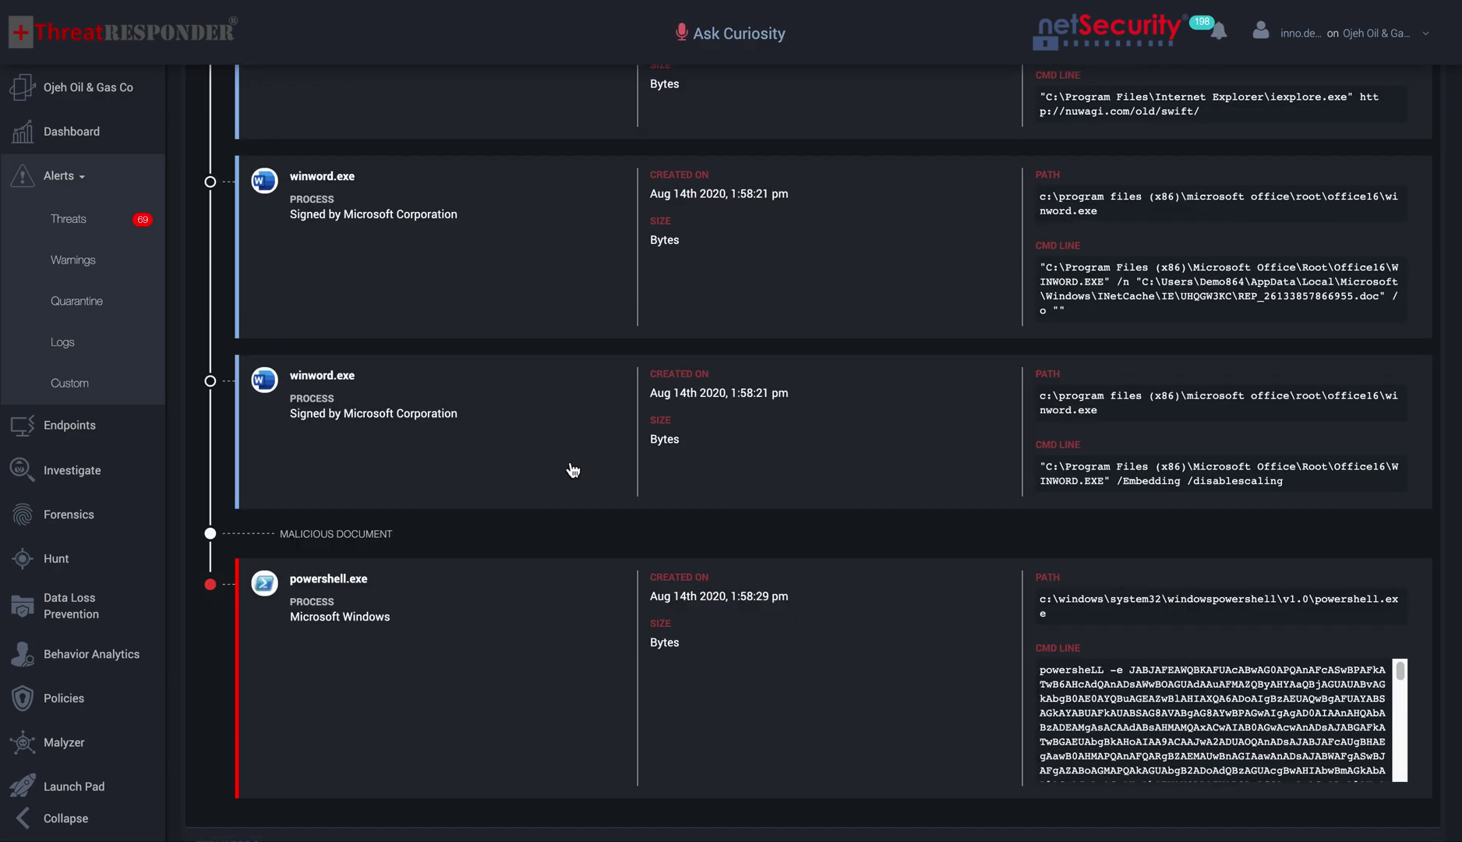
# Step: Review the encoded powershell.exe command line, the malicious PowerShell command under Behaviors, and the alert's Activity section
pyautogui.scroll(-3, 1214, 471)
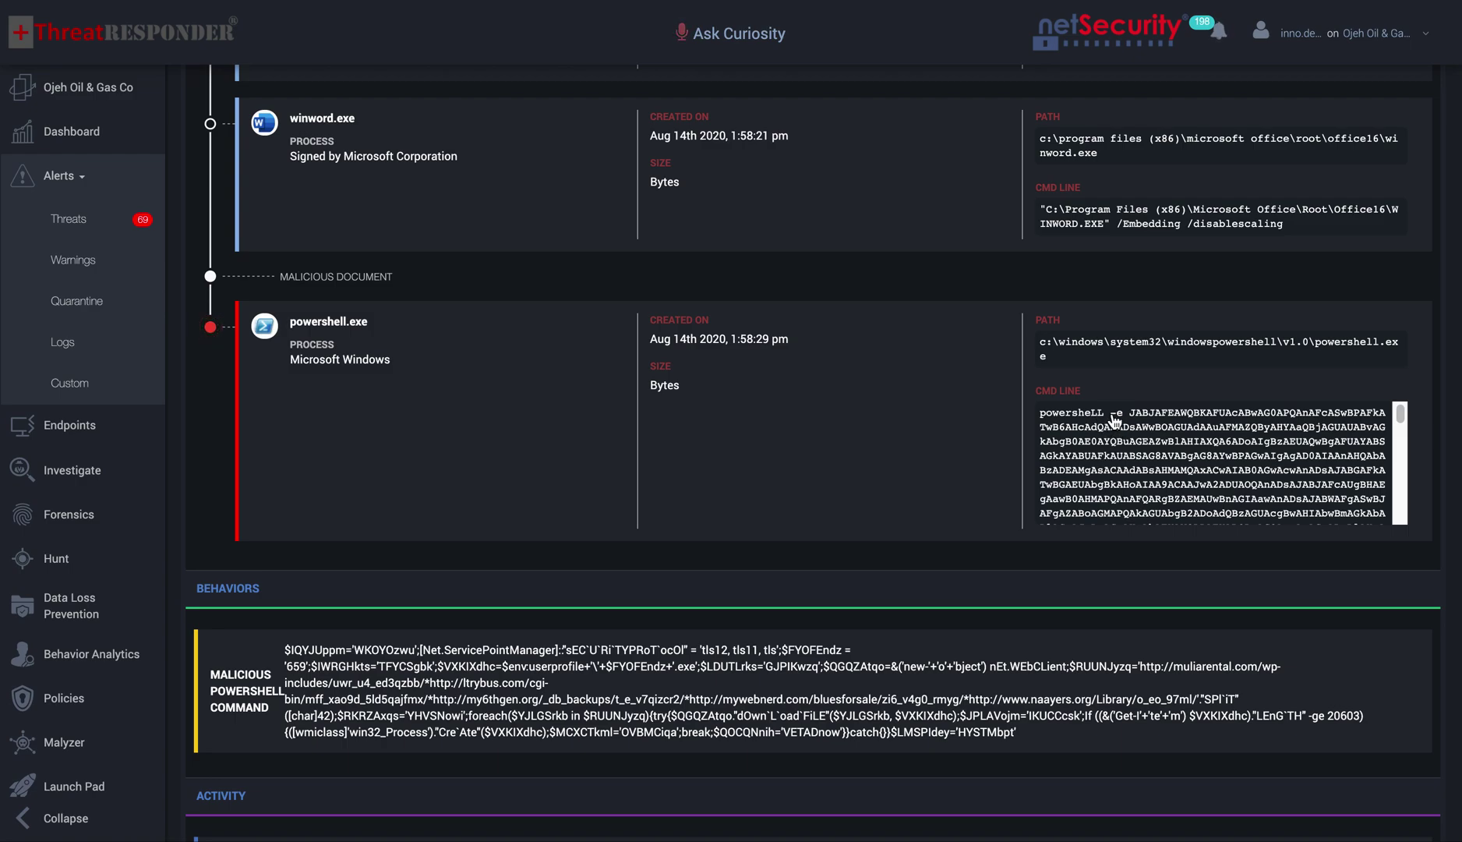
pyautogui.moveTo(1400, 414)
pyautogui.mouseDown()
pyautogui.moveTo(1394, 521)
pyautogui.moveTo(1400, 413)
pyautogui.mouseUp()
pyautogui.scroll(-2, 824, 560)
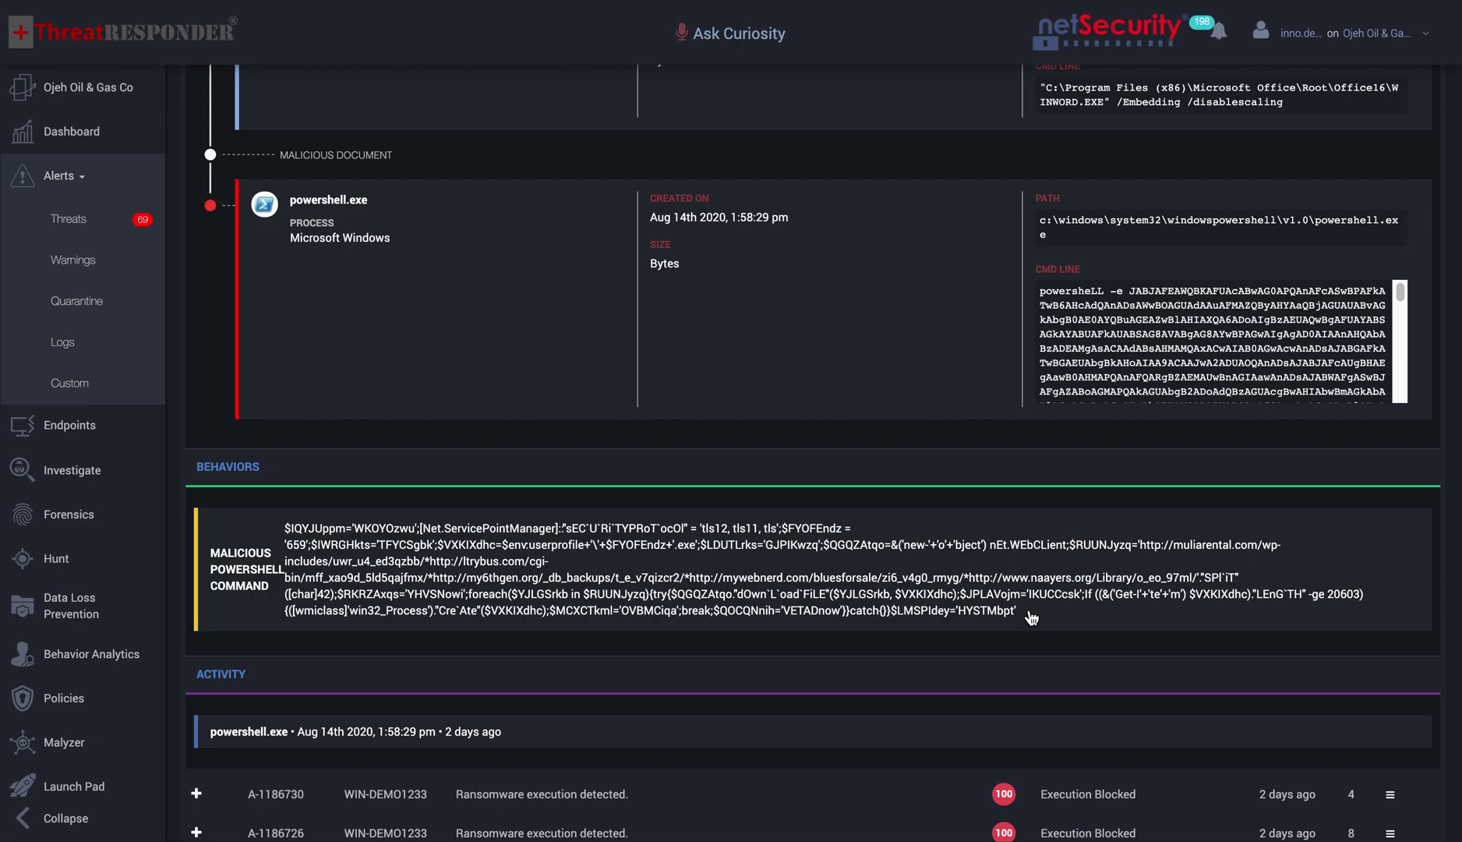
pyautogui.scroll(-4, 940, 604)
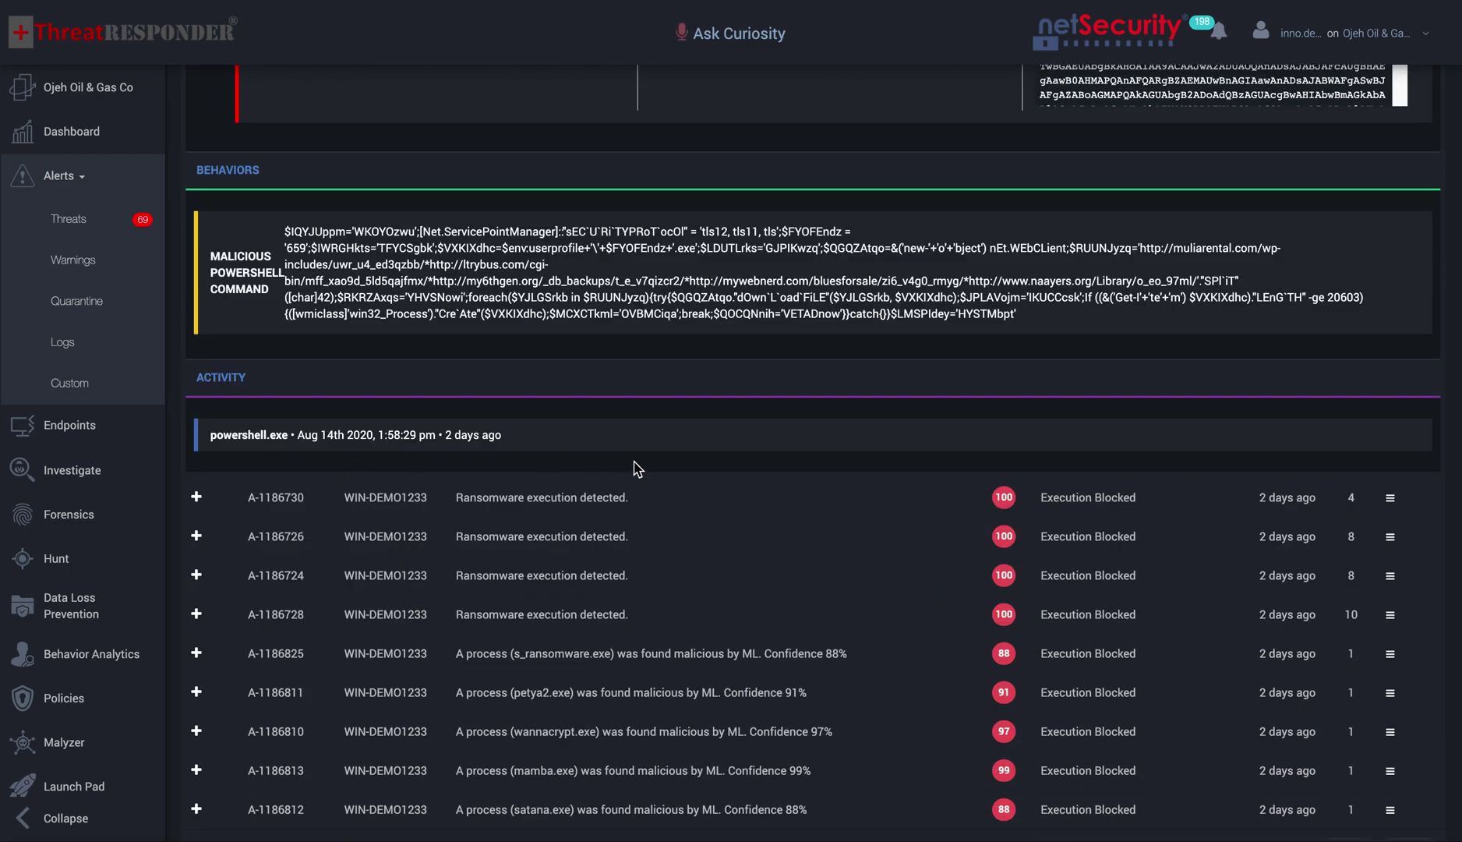
# Step: Return to the alert's overview chain and open the process story of outlook.exe
pyautogui.scroll(15, 723, 320)
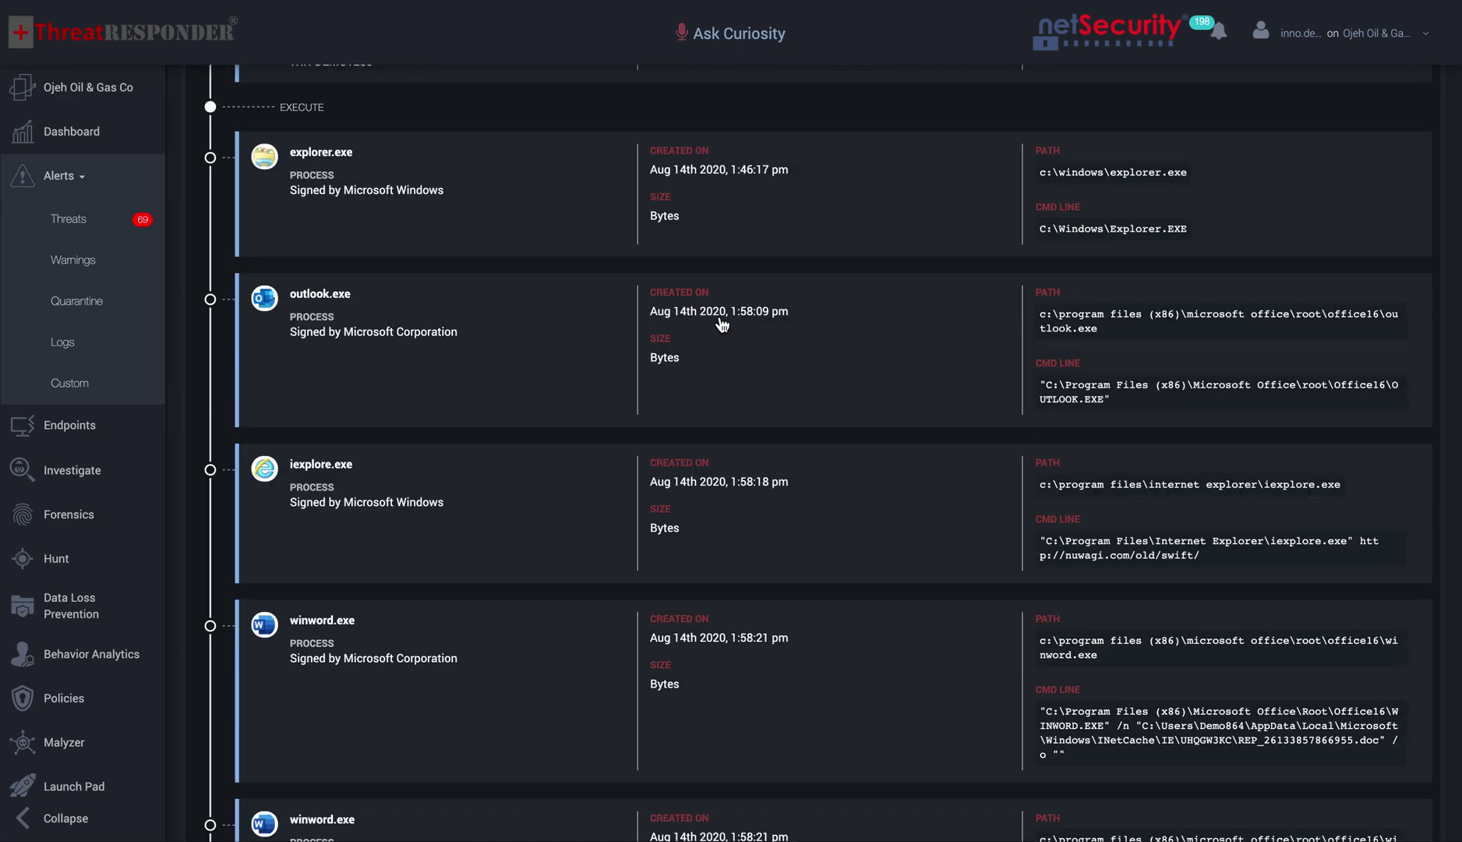
pyautogui.scroll(2, 718, 317)
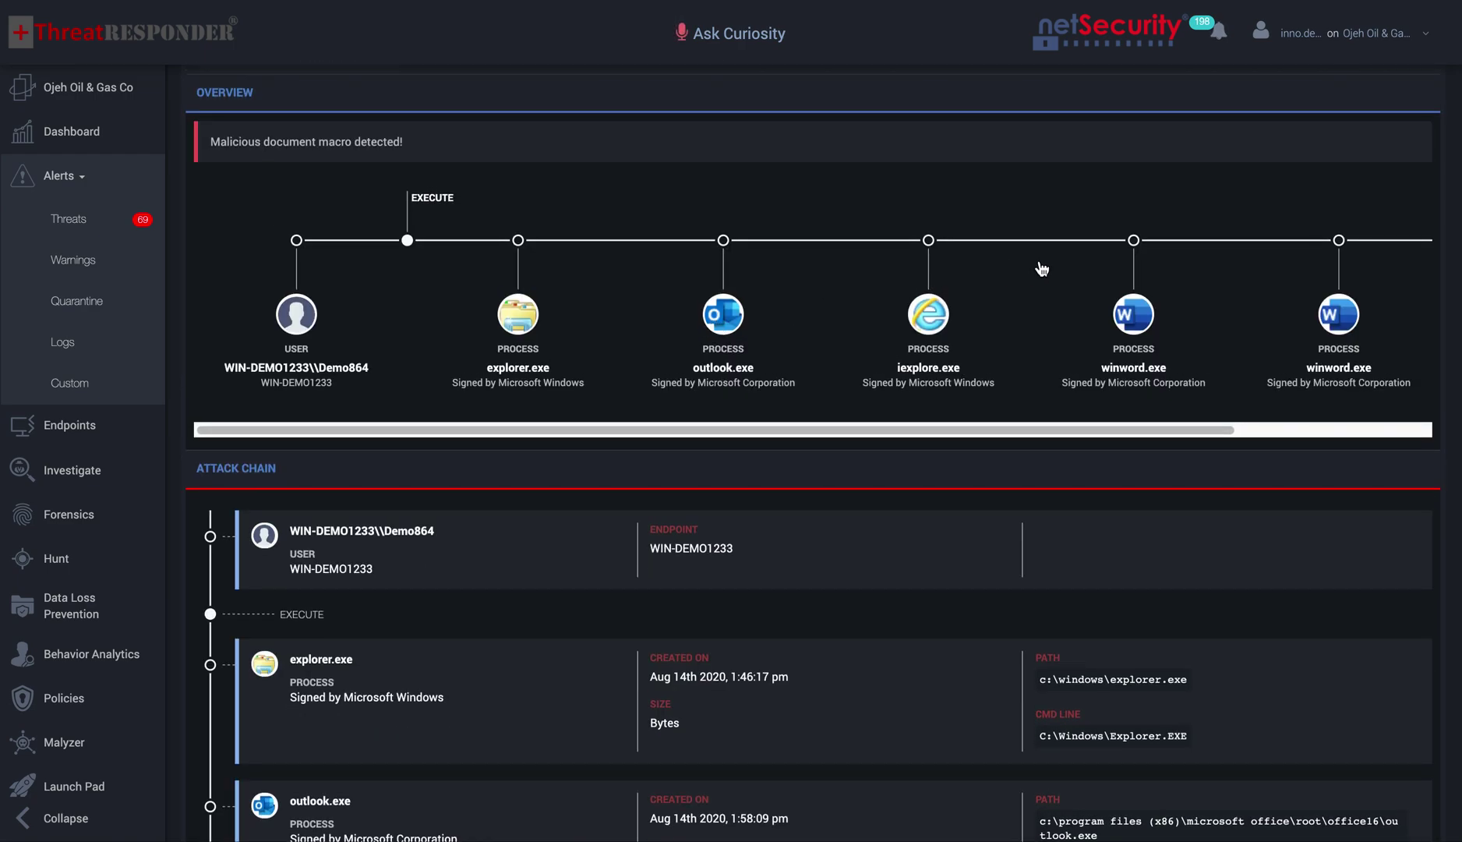
pyautogui.moveTo(914, 435)
pyautogui.mouseDown()
pyautogui.moveTo(1162, 432)
pyautogui.moveTo(905, 434)
pyautogui.mouseUp()
pyautogui.click(728, 316)
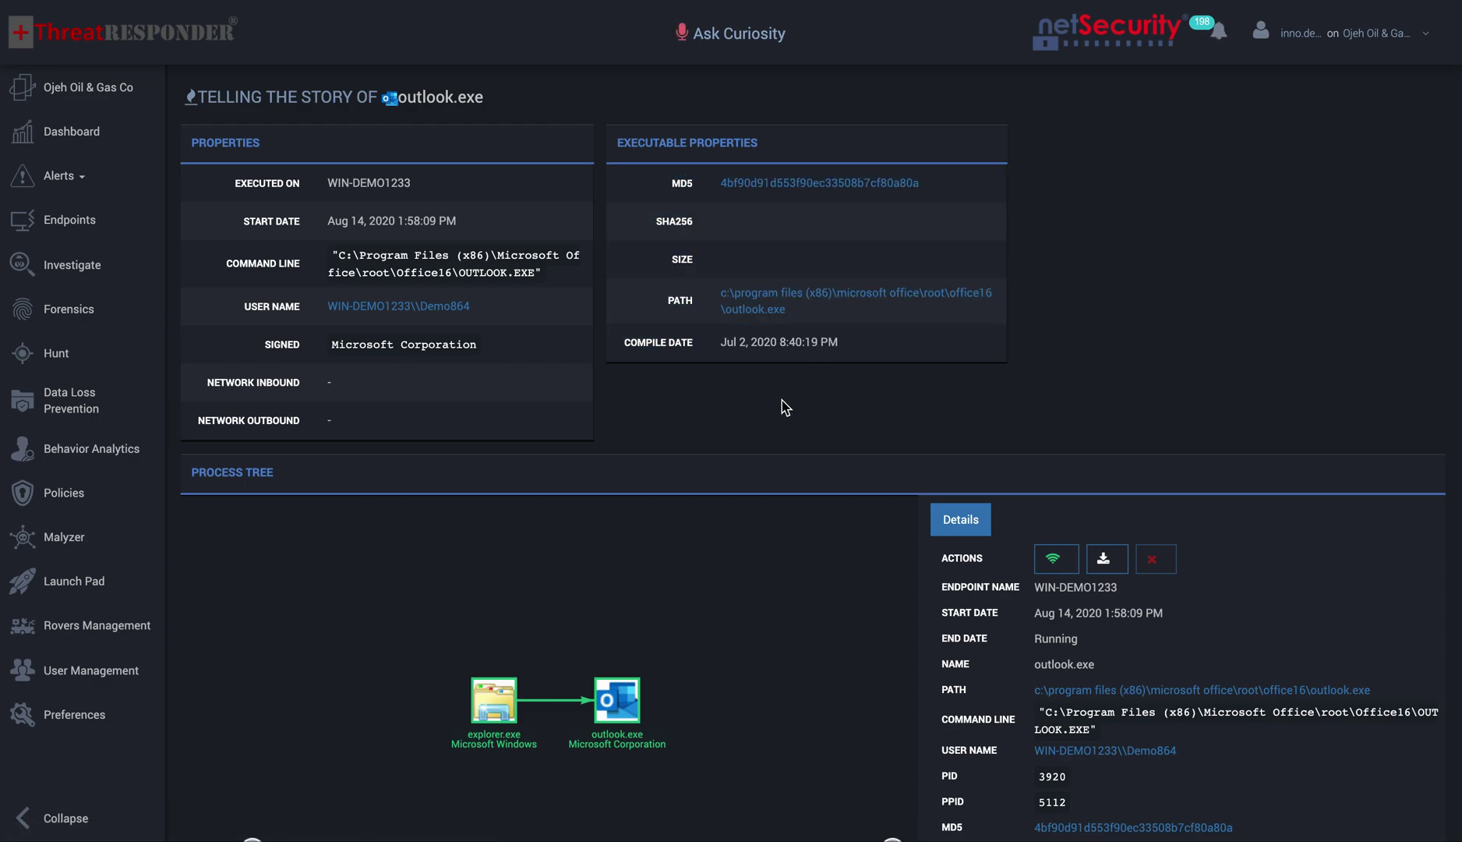
# Step: Examine the outlook.exe process tree, its process details, and the event categories charted on its timeline
pyautogui.scroll(-3, 783, 406)
pyautogui.scroll(-1, 788, 394)
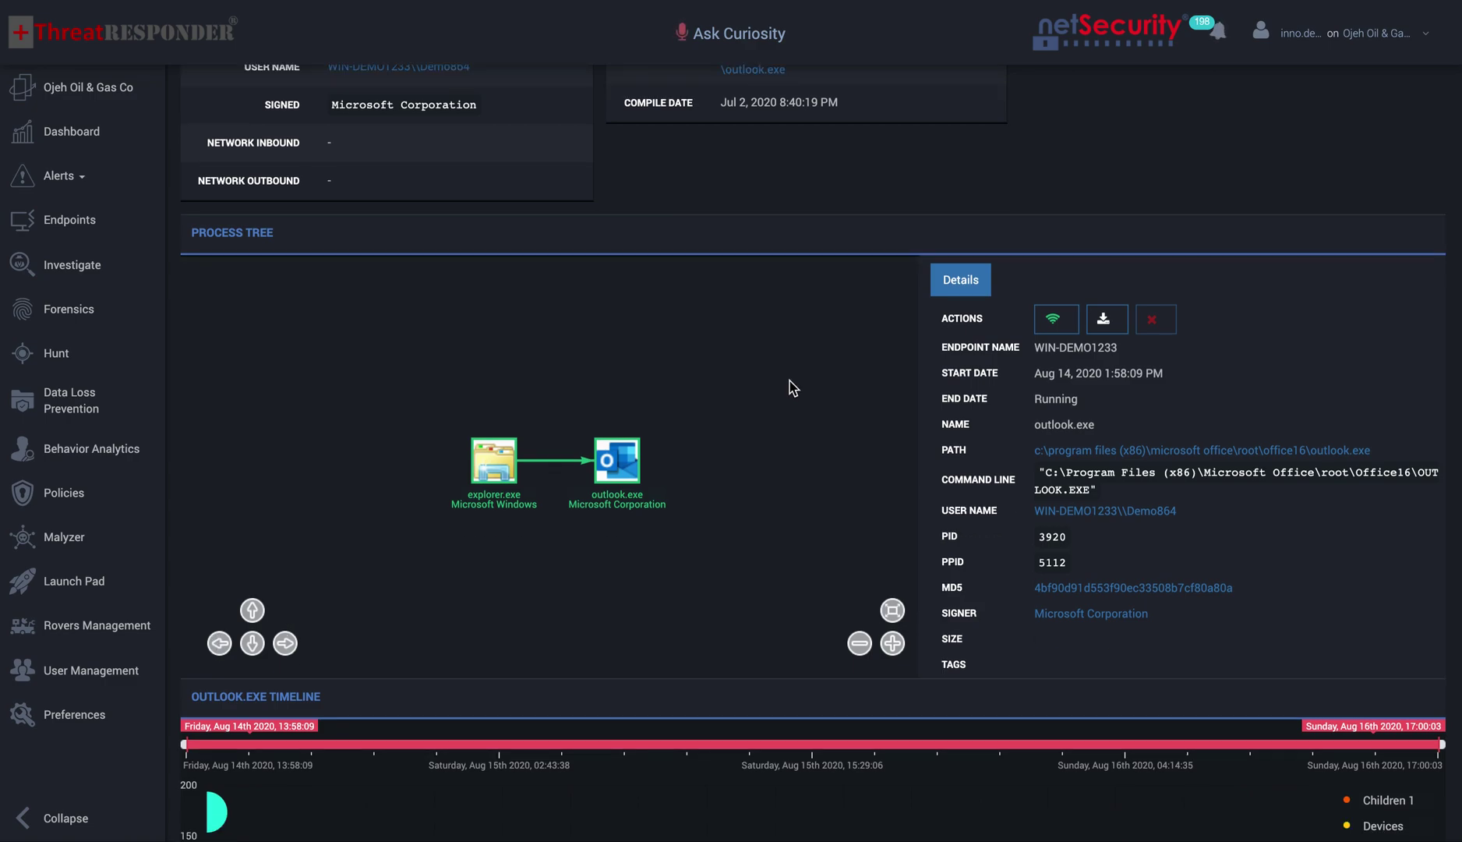
pyautogui.scroll(-1, 793, 387)
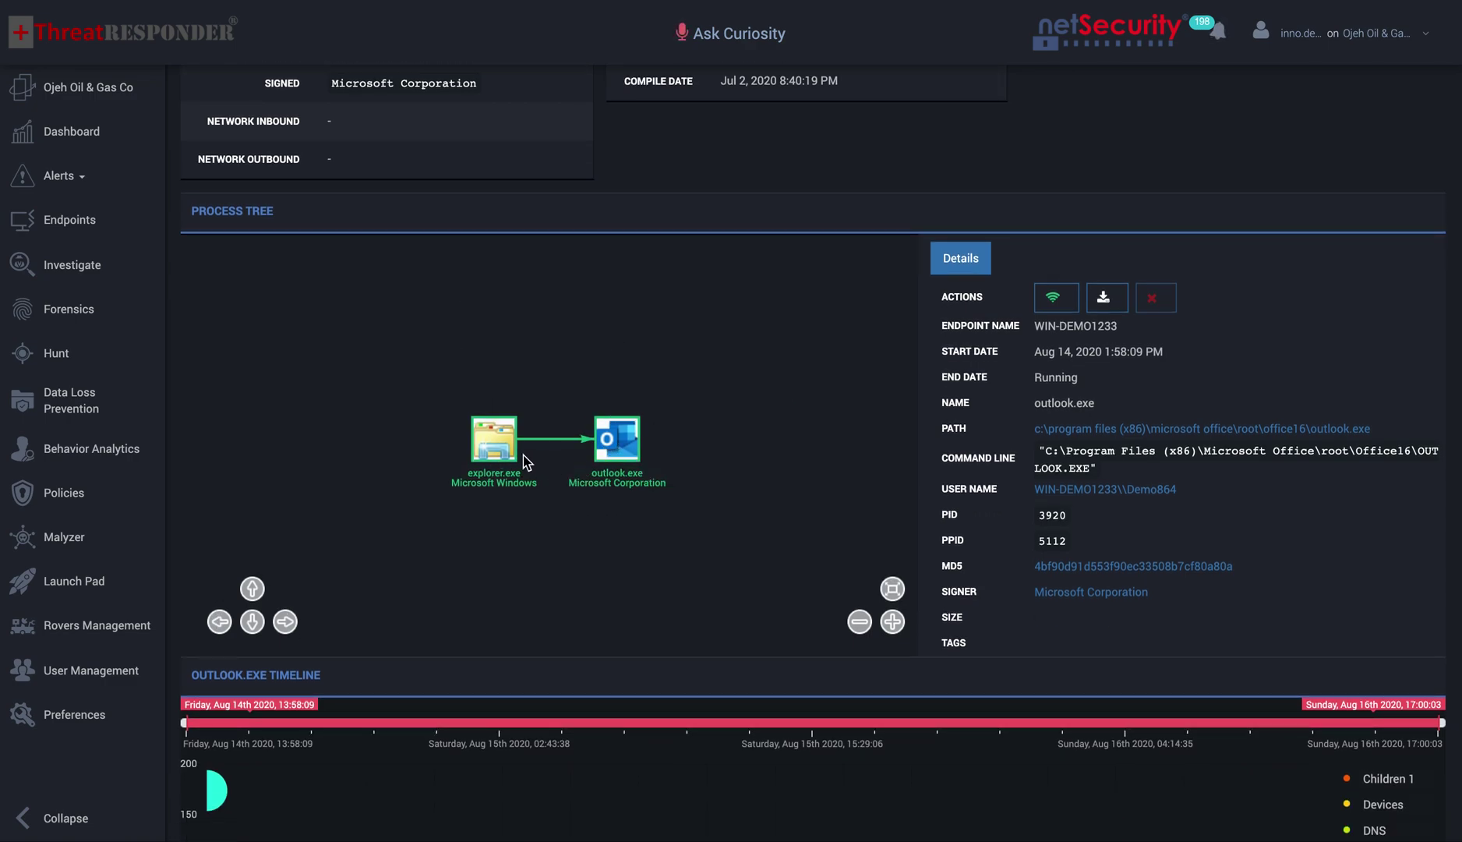
pyautogui.moveTo(620, 456)
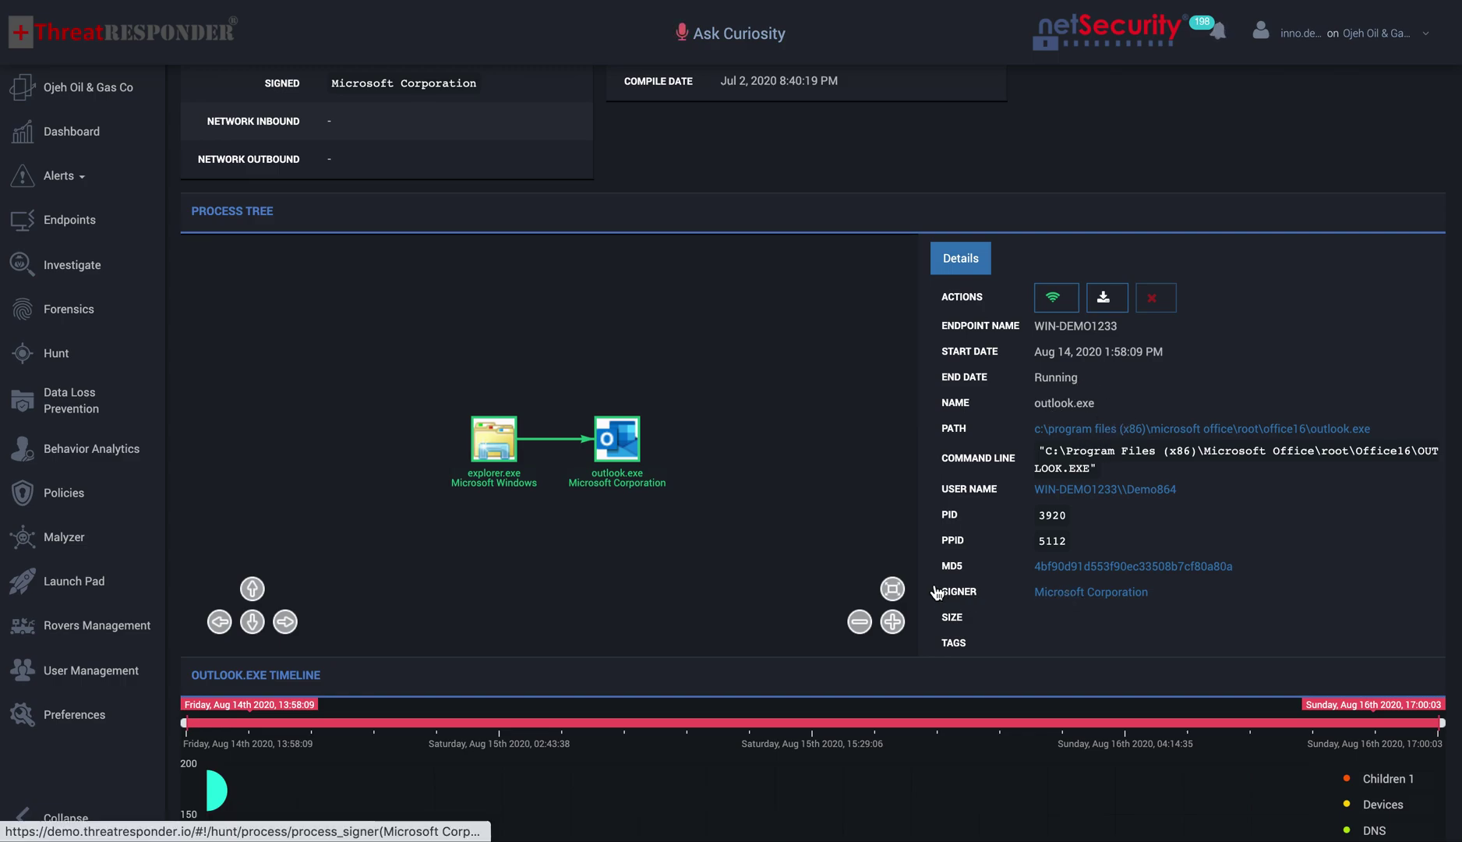
pyautogui.scroll(-5, 851, 521)
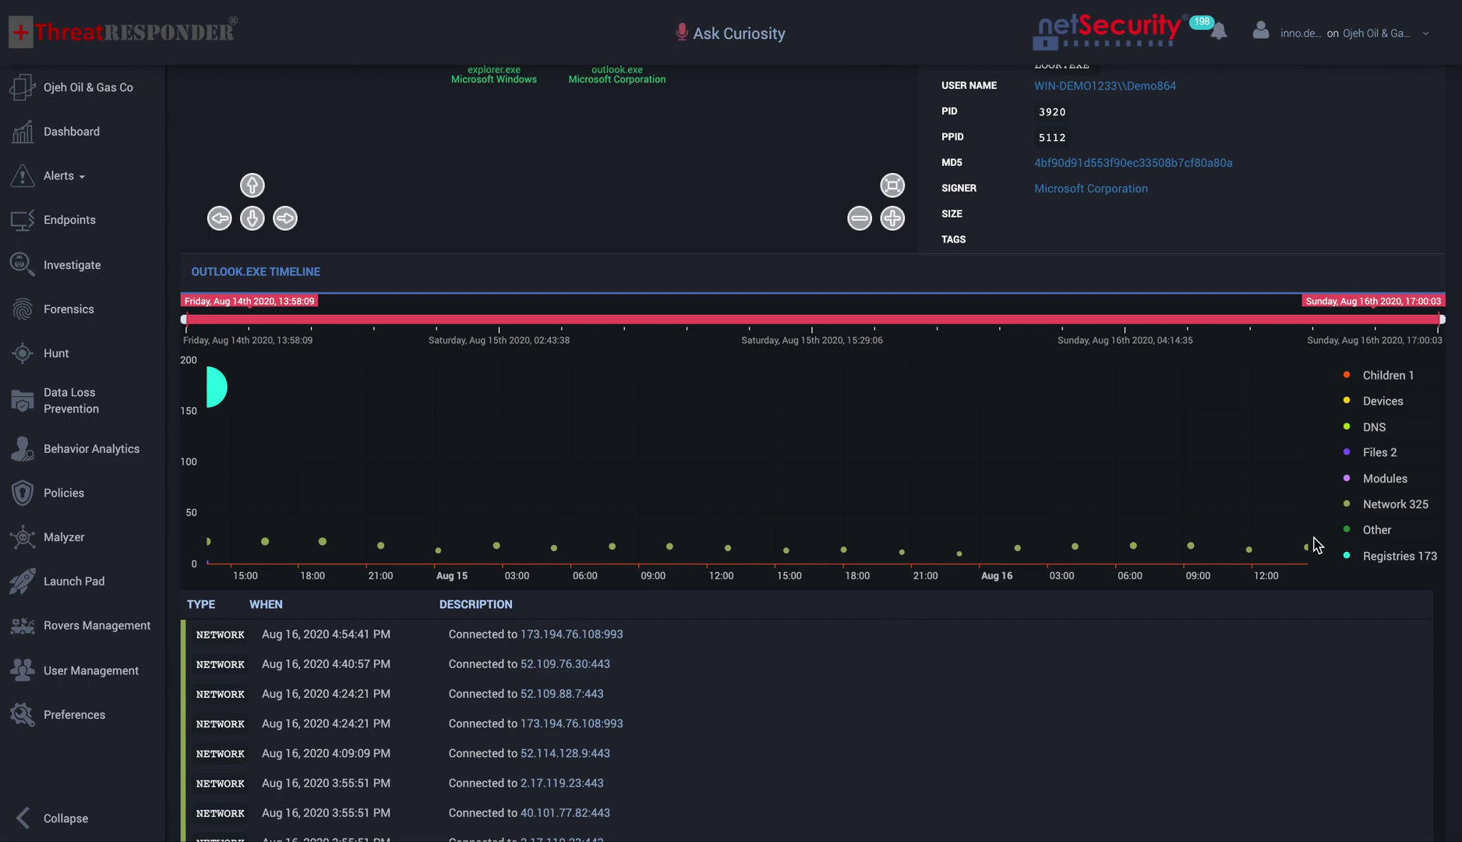
pyautogui.scroll(1, 1116, 193)
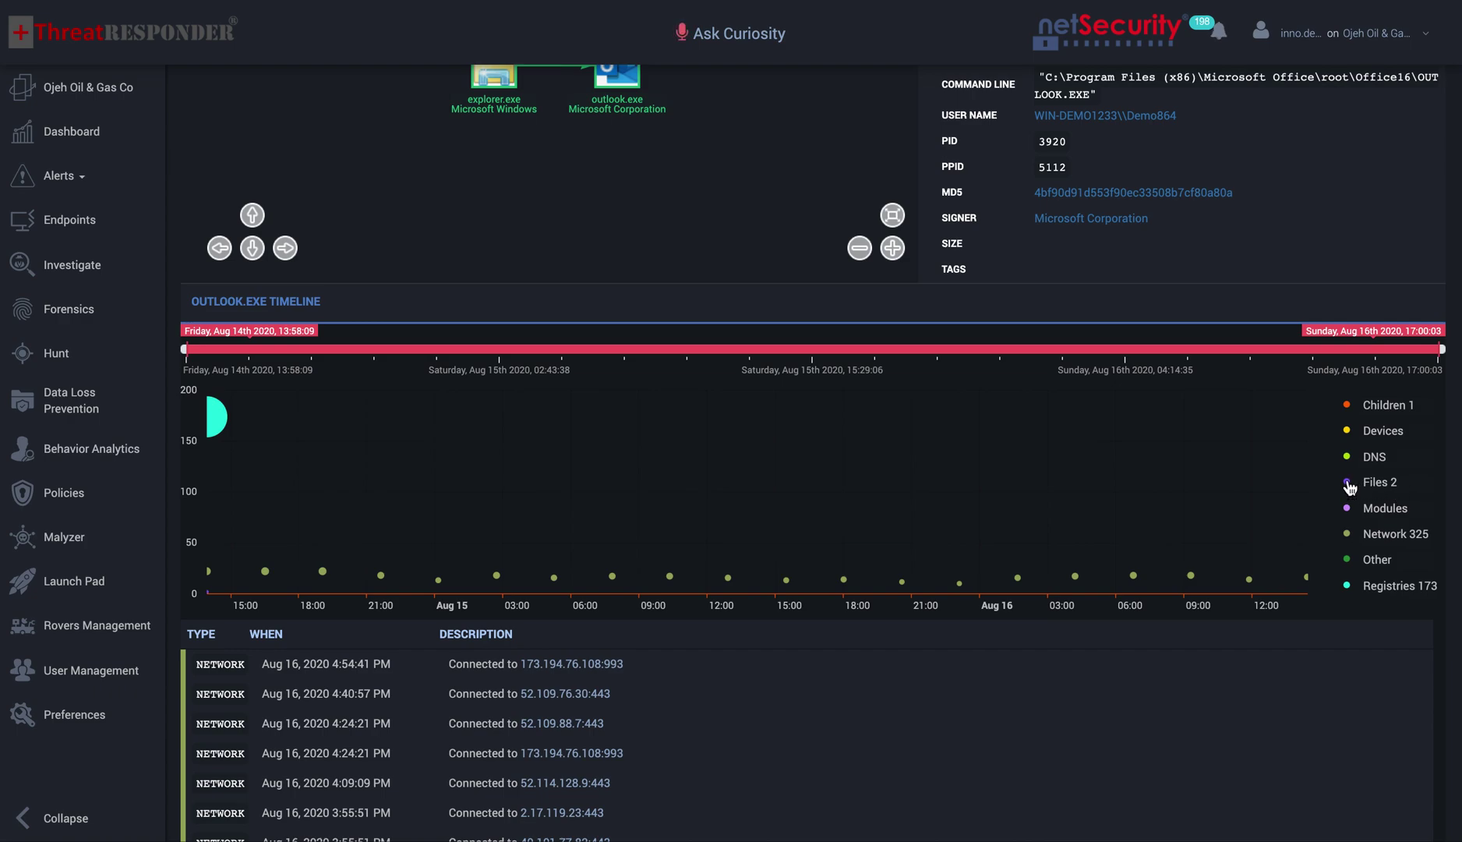
pyautogui.scroll(-1, 1351, 488)
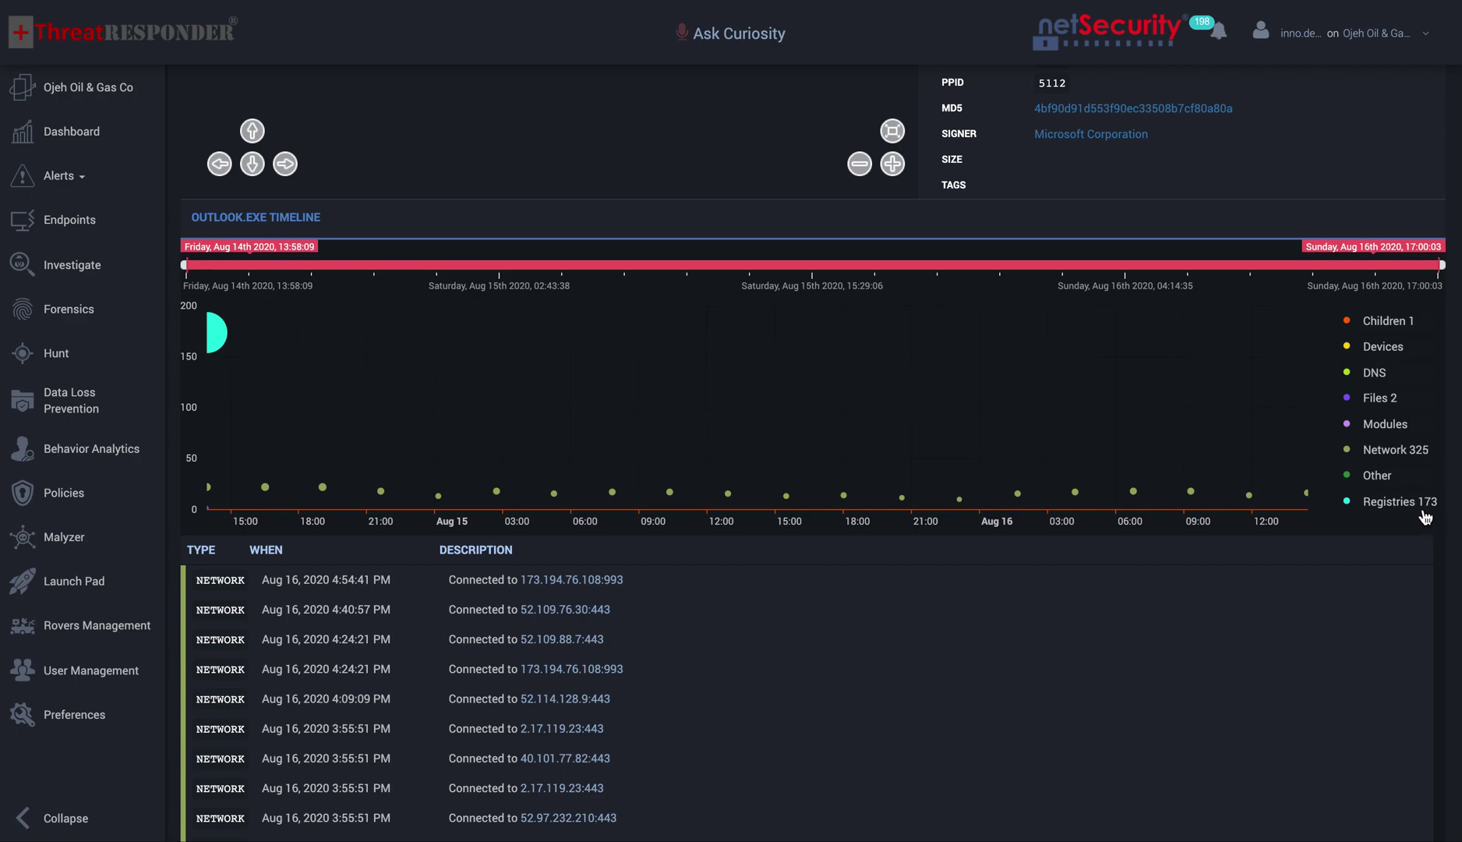
# Step: Browse the network connections listed under the outlook.exe timeline and load more events
pyautogui.scroll(-2, 979, 491)
pyautogui.scroll(-5, 653, 642)
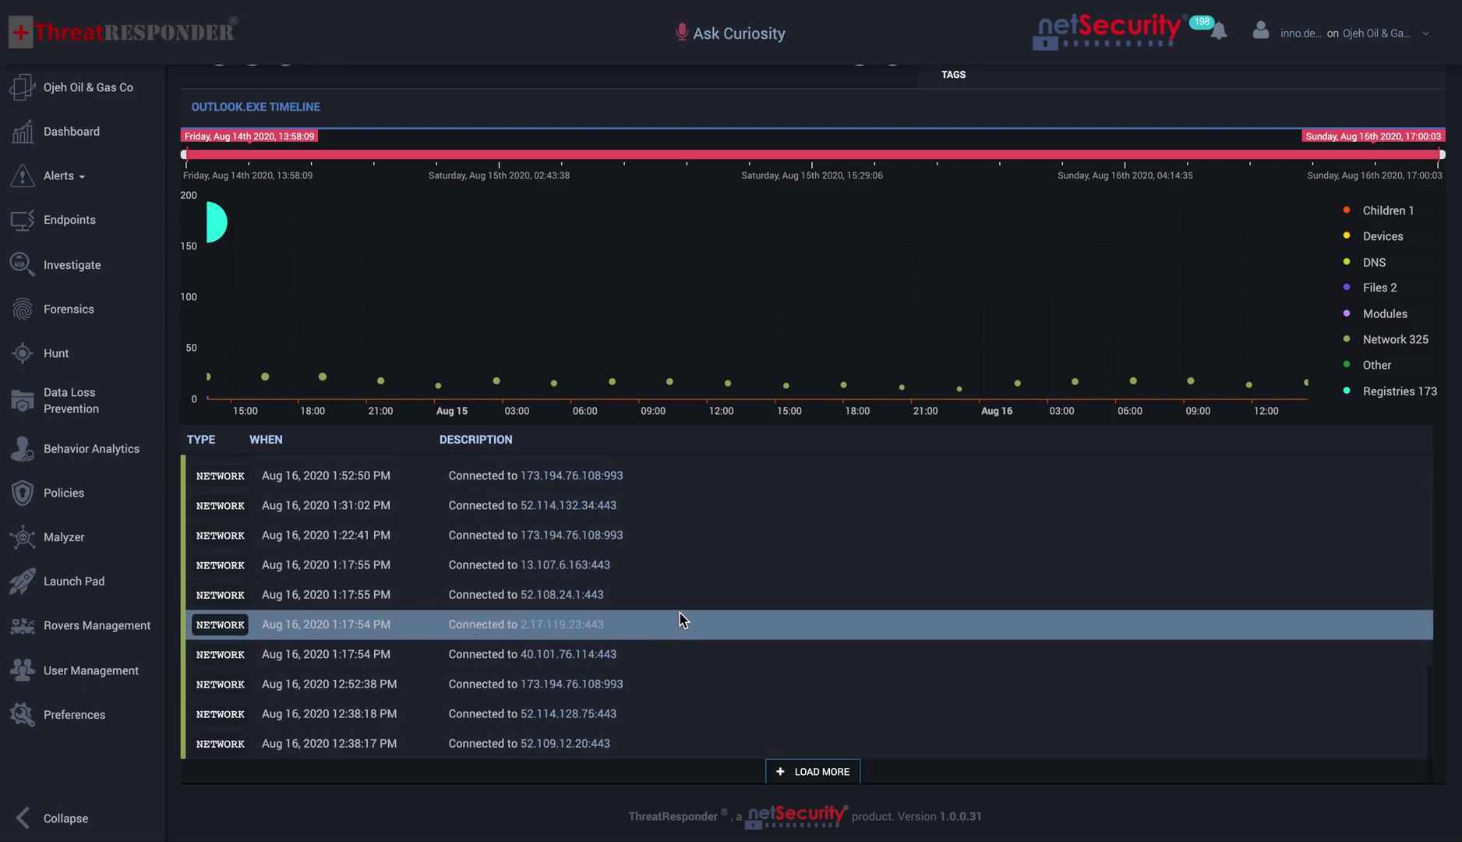
pyautogui.click(801, 772)
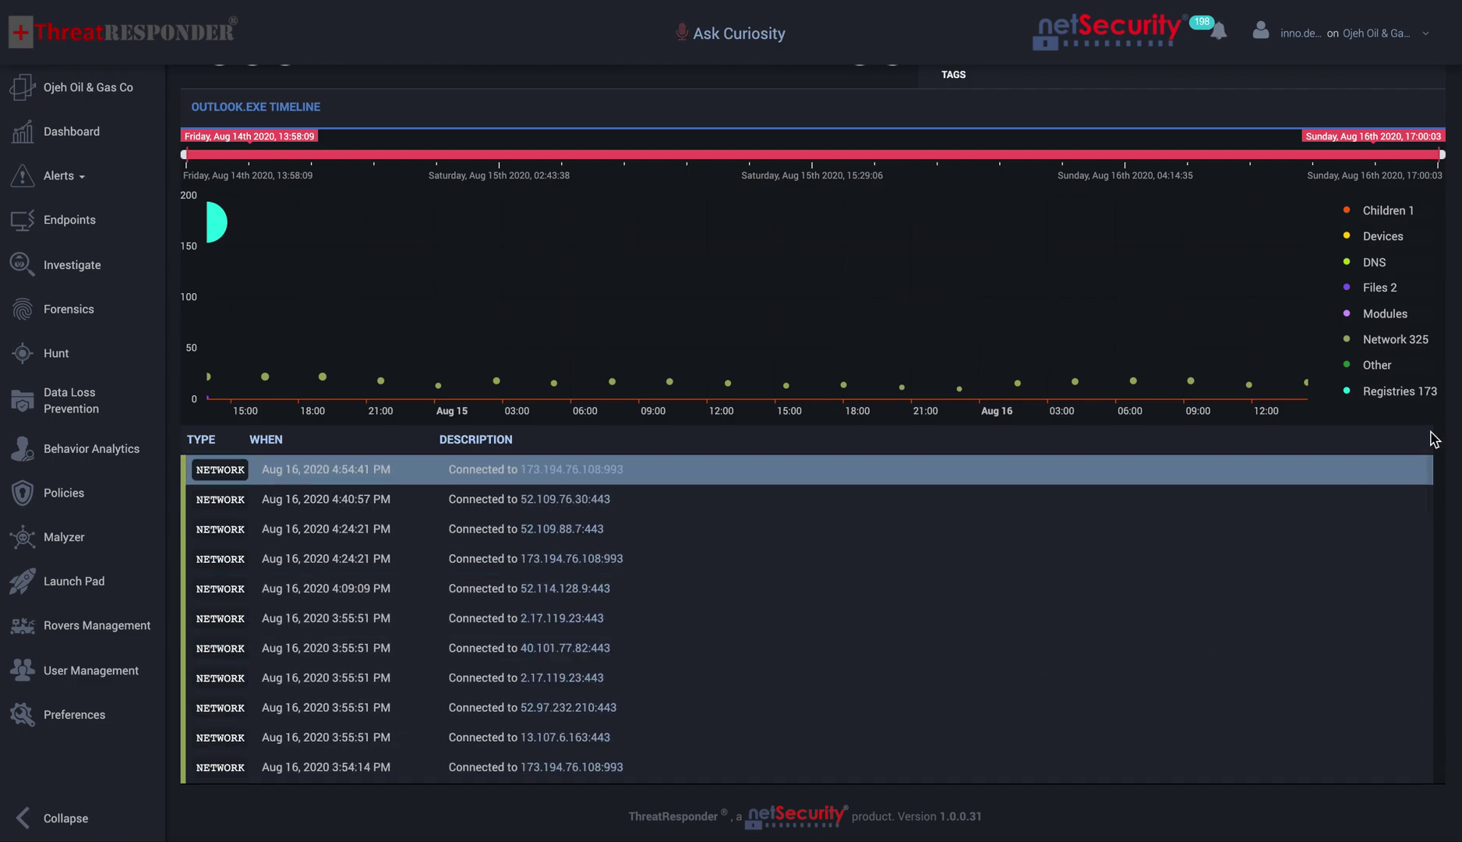
# Step: Hide the Network and Registries events in the outlook.exe timeline to leave only child process and file events
pyautogui.click(1405, 343)
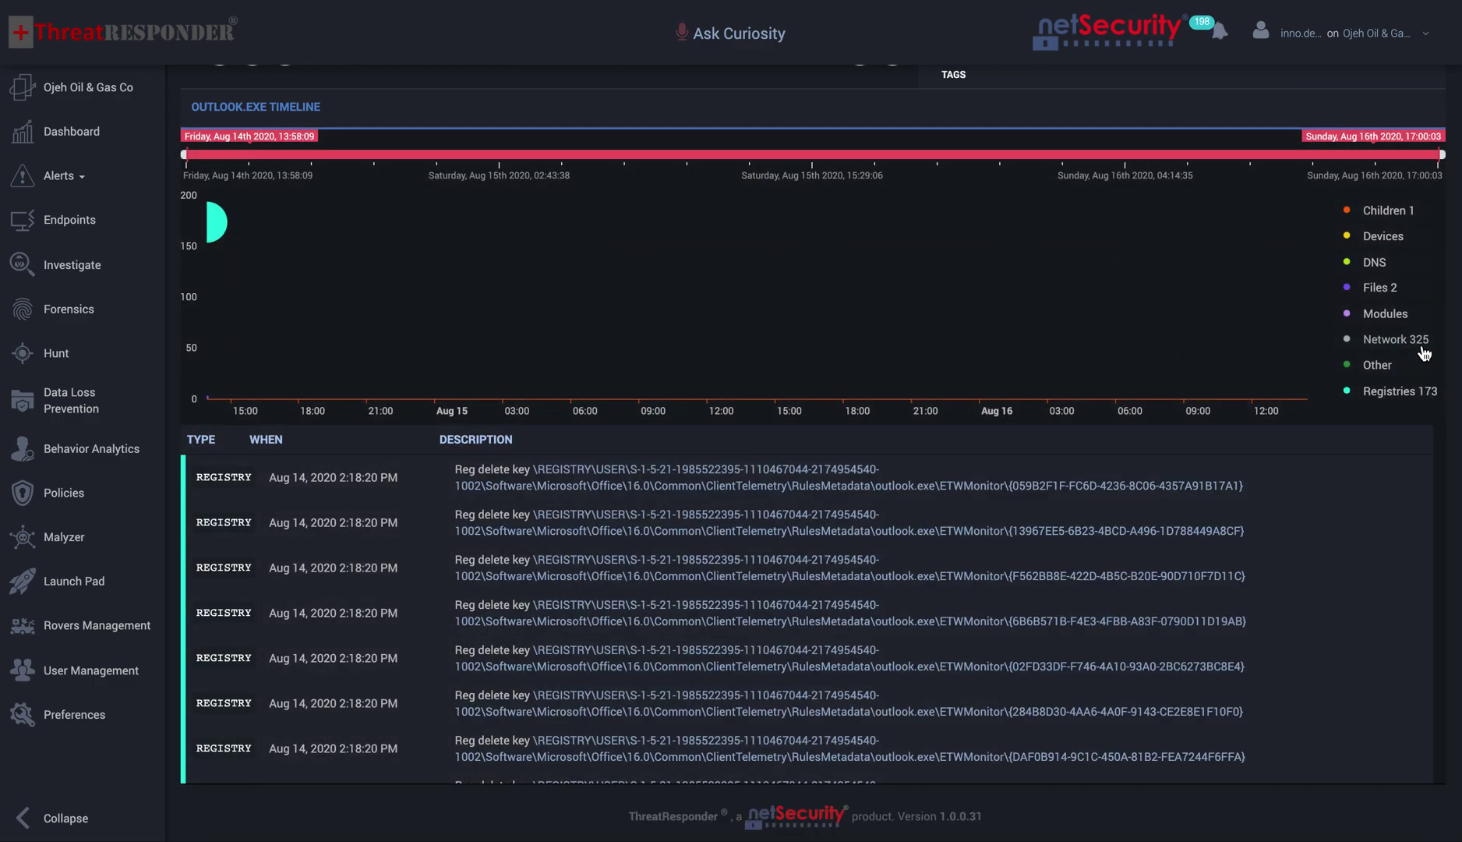
pyautogui.click(1388, 394)
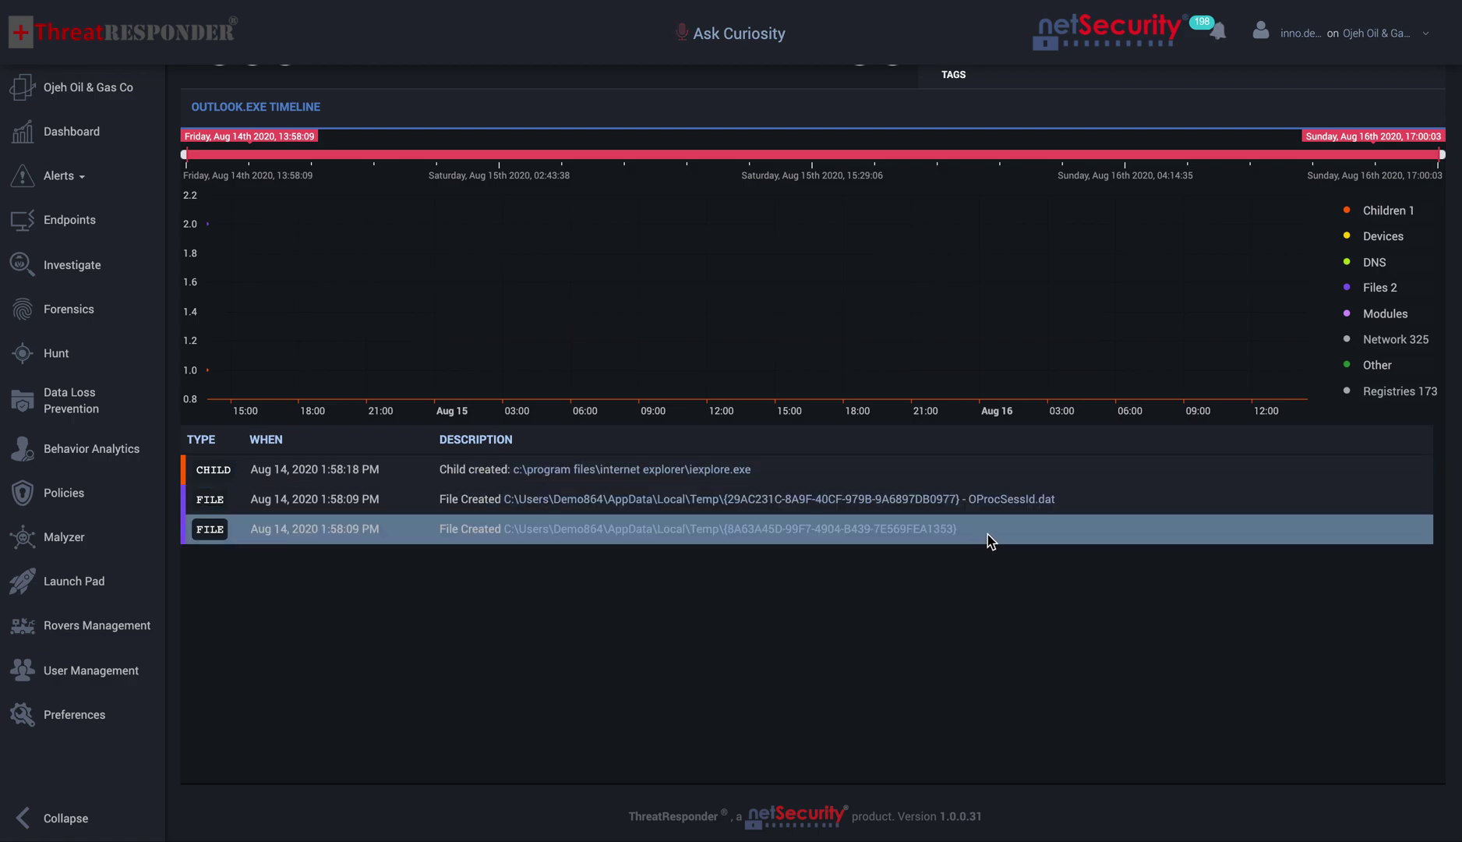
pyautogui.scroll(5, 1023, 544)
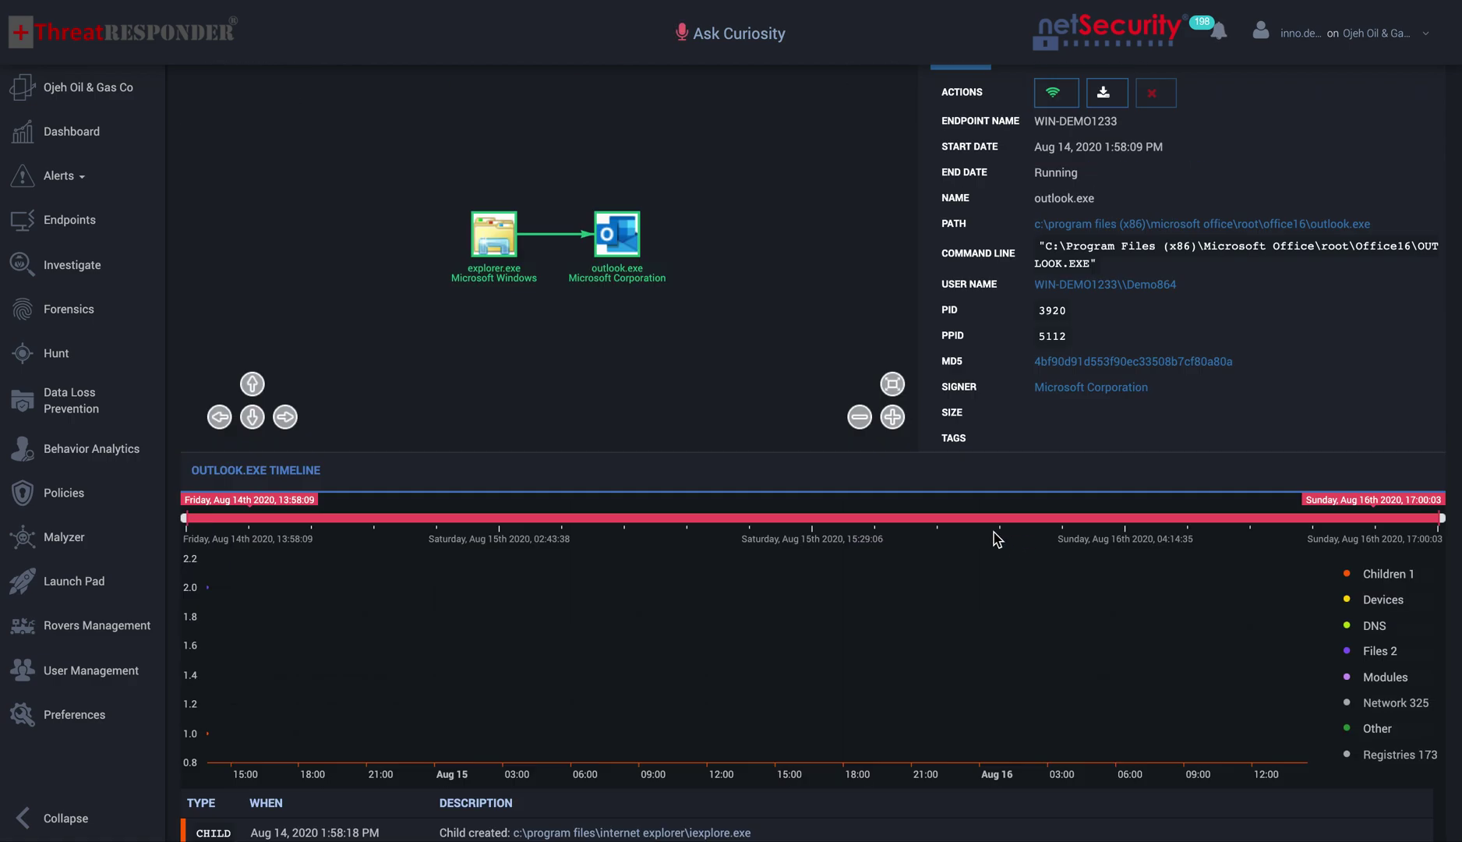
# Step: Expand the process tree from outlook.exe through iexplore.exe and both winword.exe processes, and show the details of powershell.exe
pyautogui.click(613, 243)
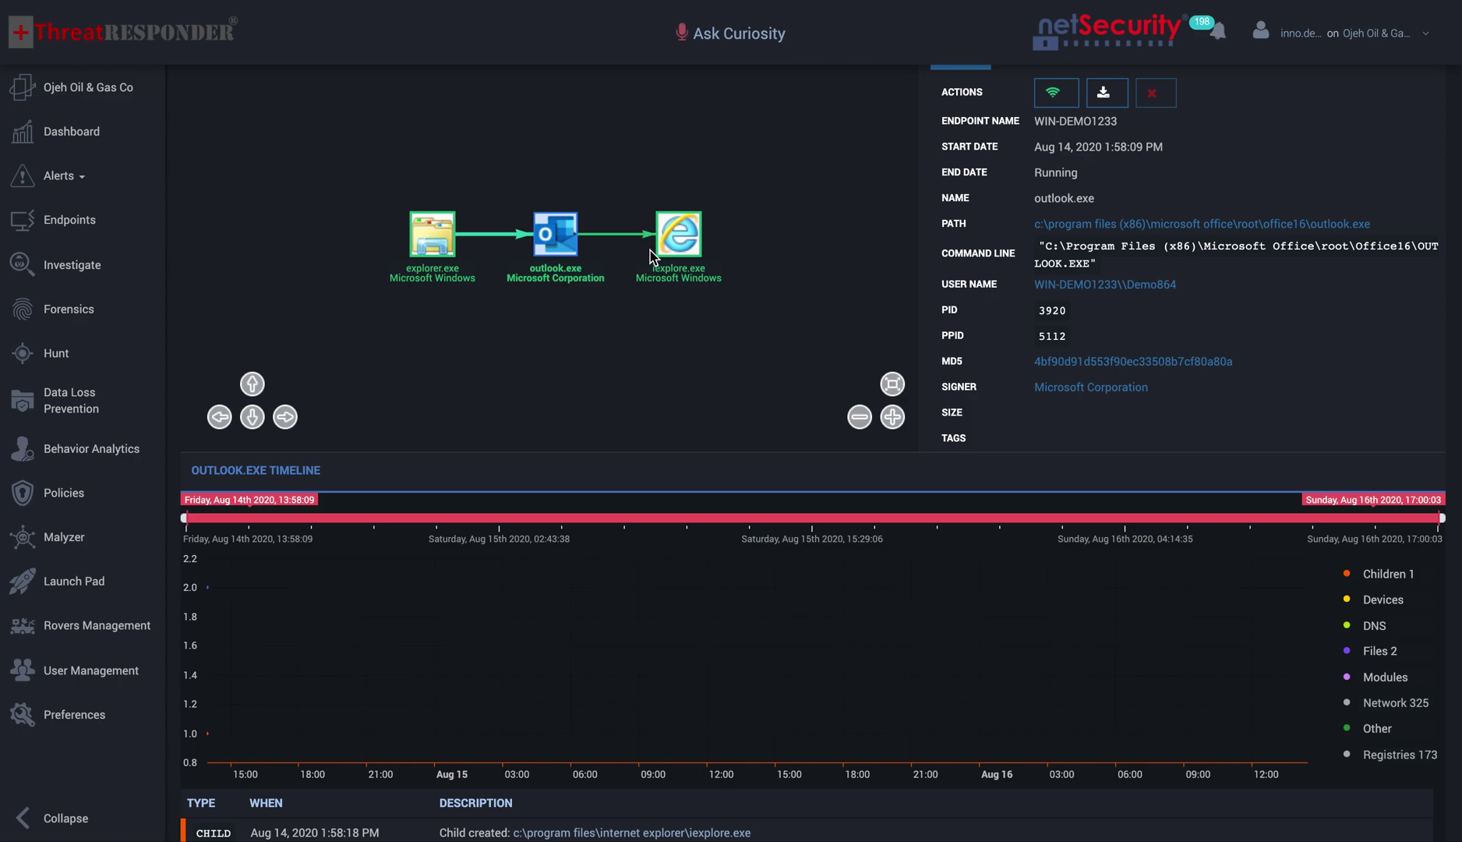
pyautogui.click(675, 251)
pyautogui.click(723, 313)
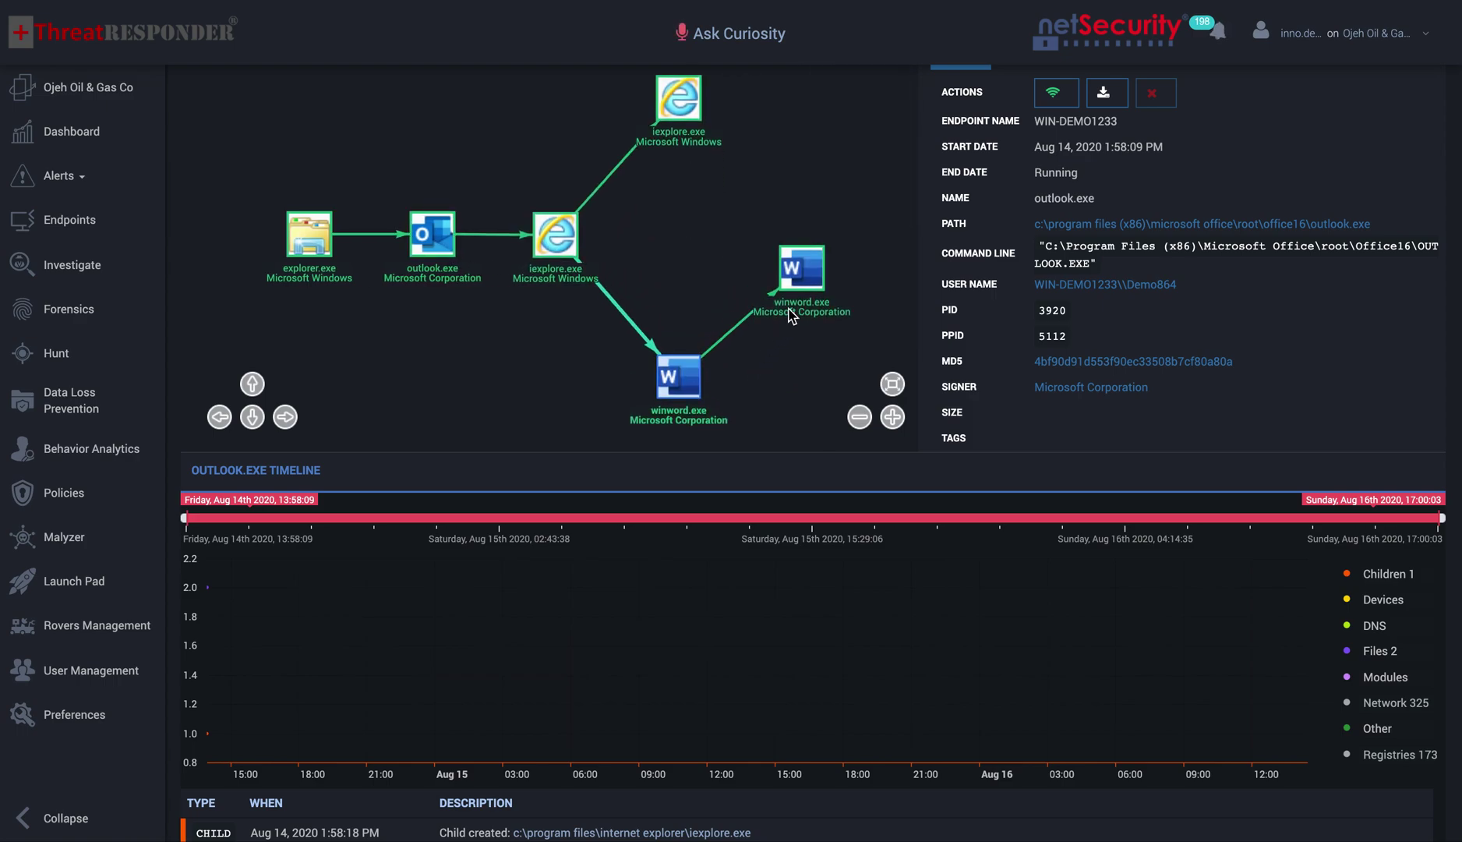
pyautogui.click(806, 277)
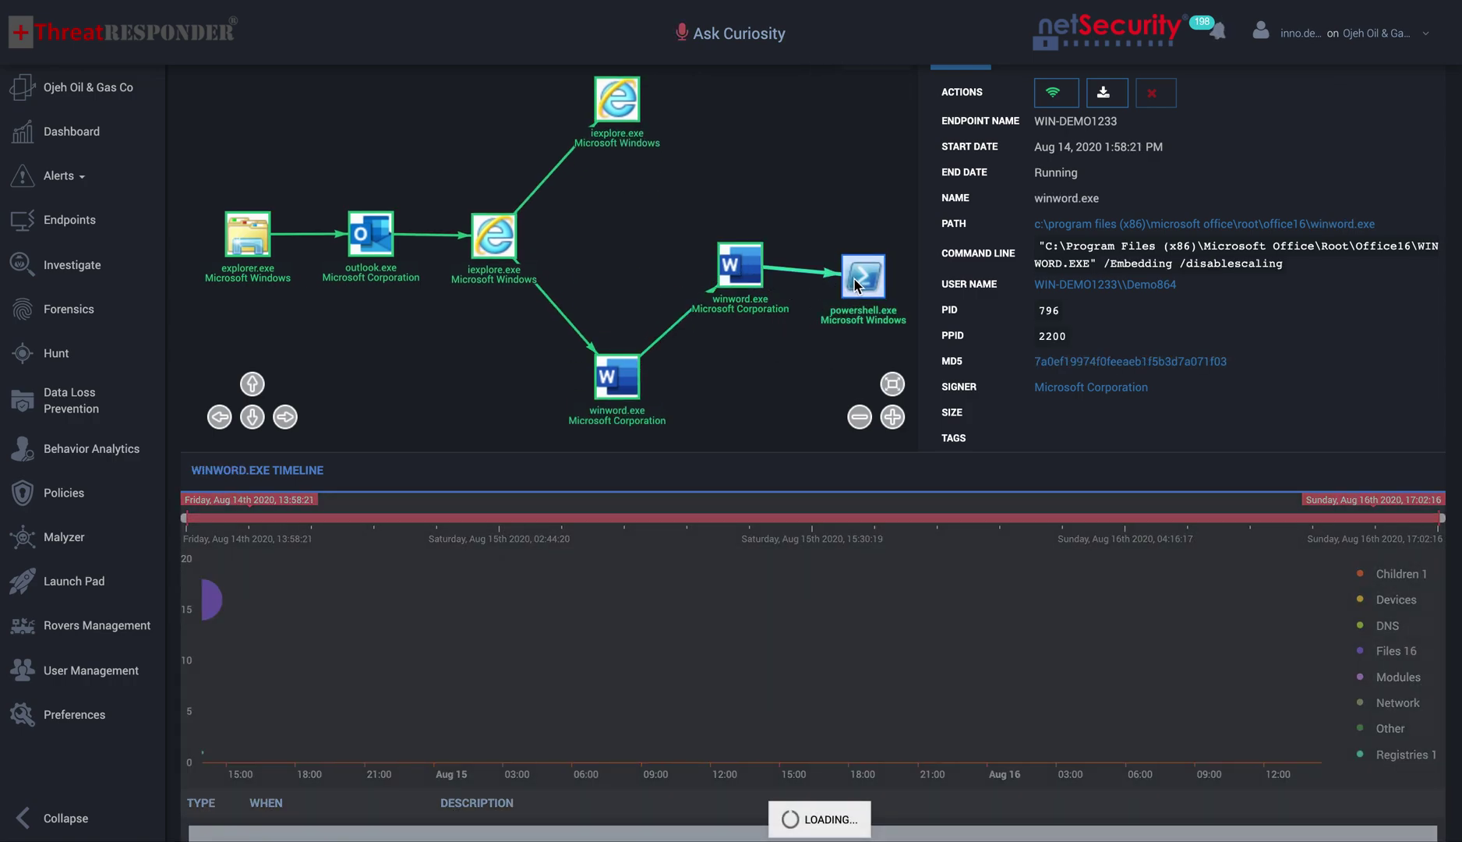
pyautogui.click(856, 285)
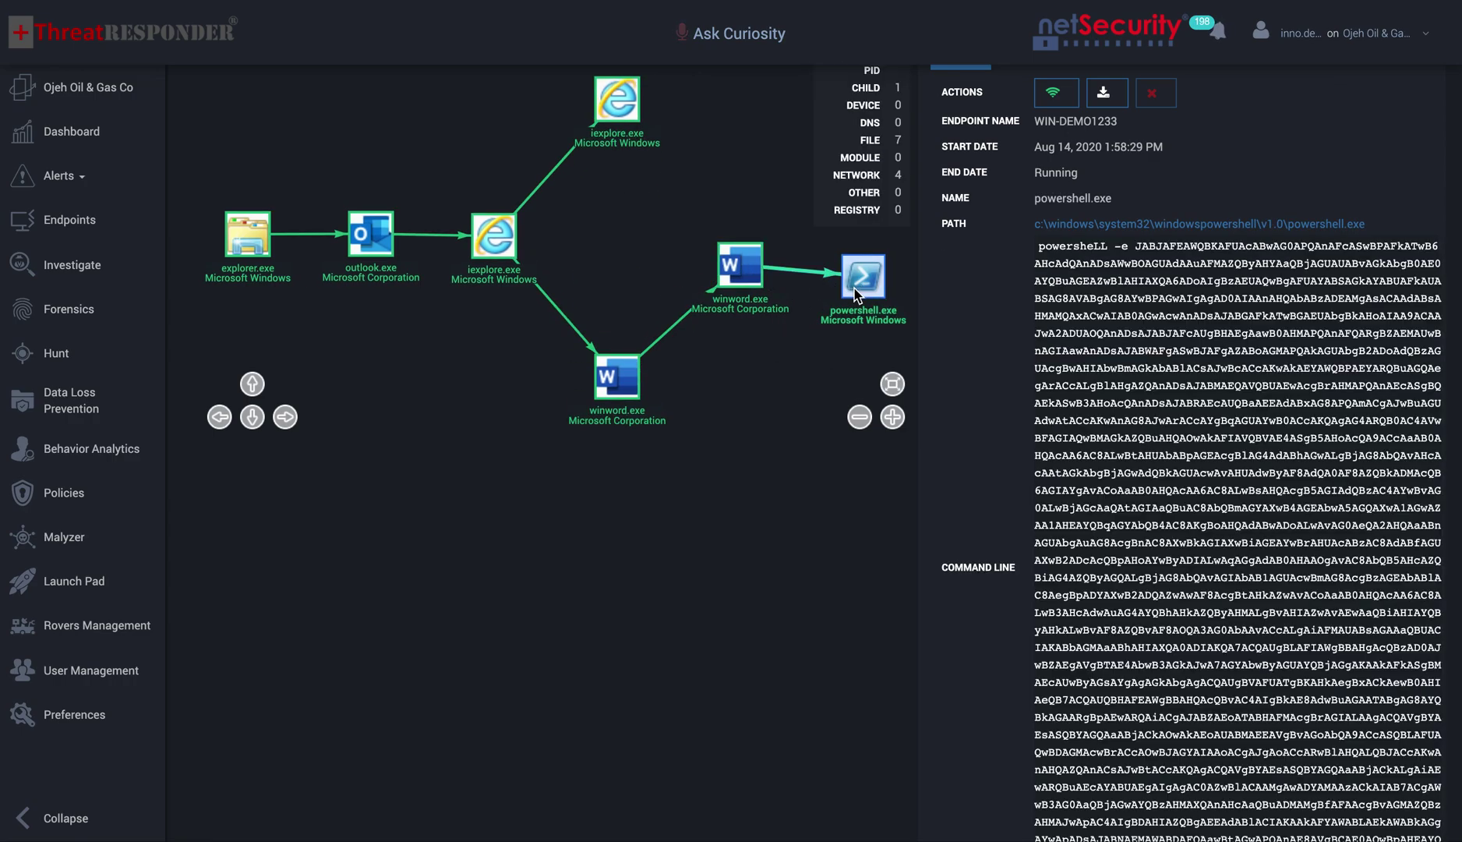
# Step: Examine the powershell.exe command line and select its whole encoded string following the -e option
pyautogui.scroll(2, 1052, 171)
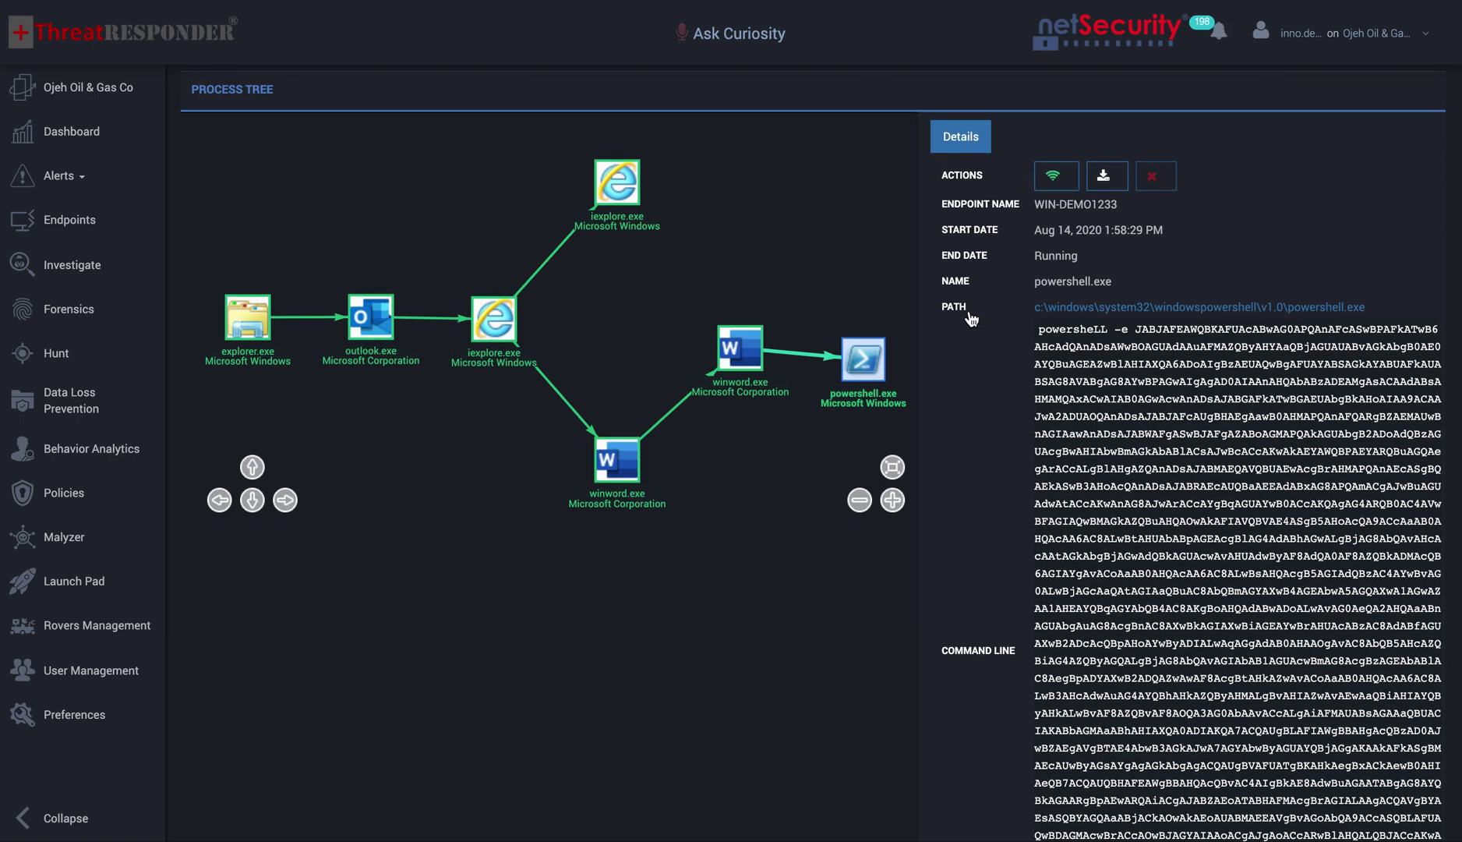
pyautogui.scroll(-5, 1114, 501)
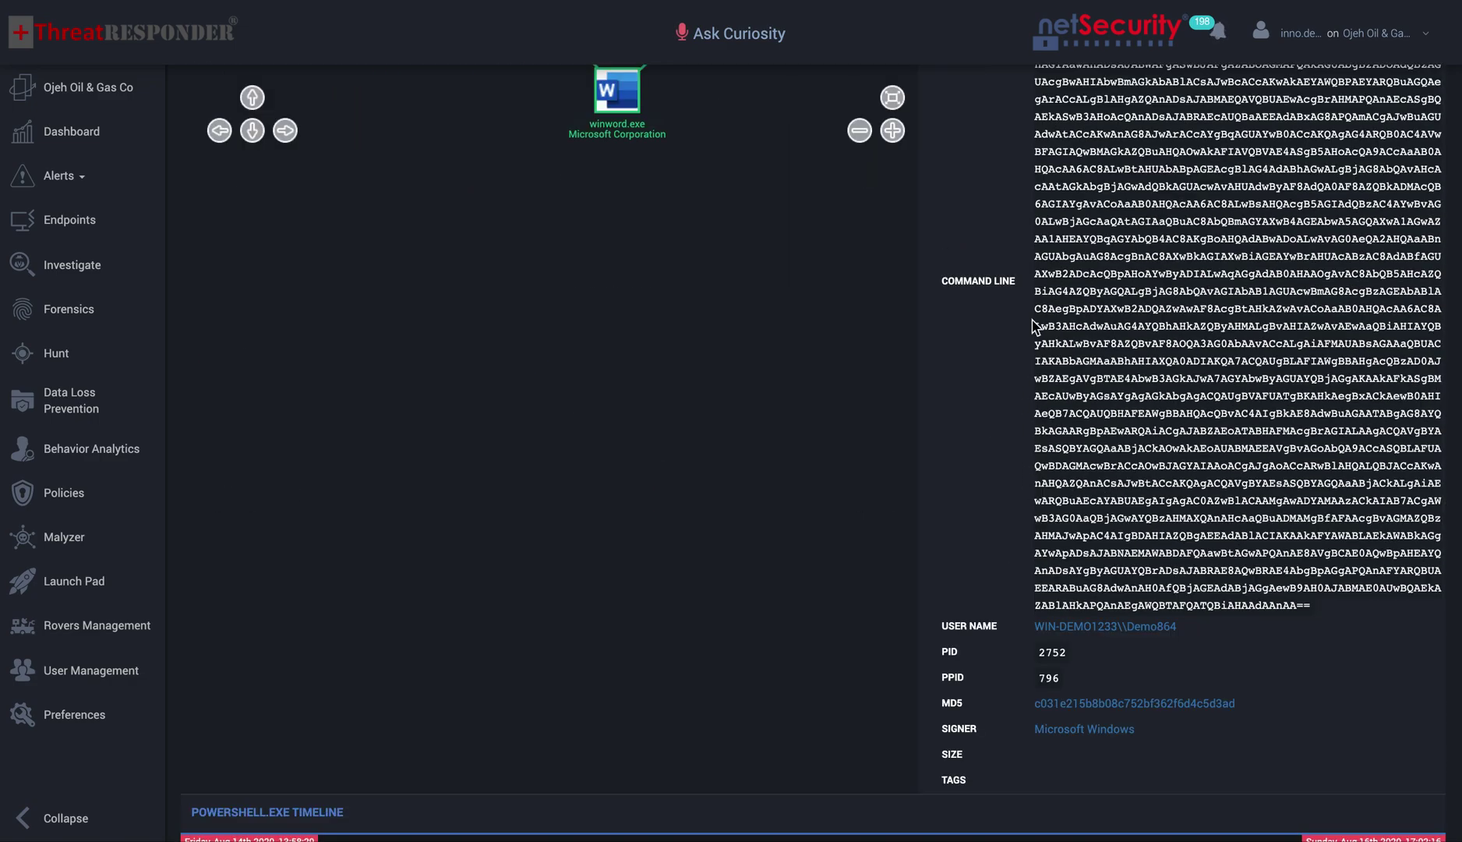
pyautogui.scroll(3, 1105, 258)
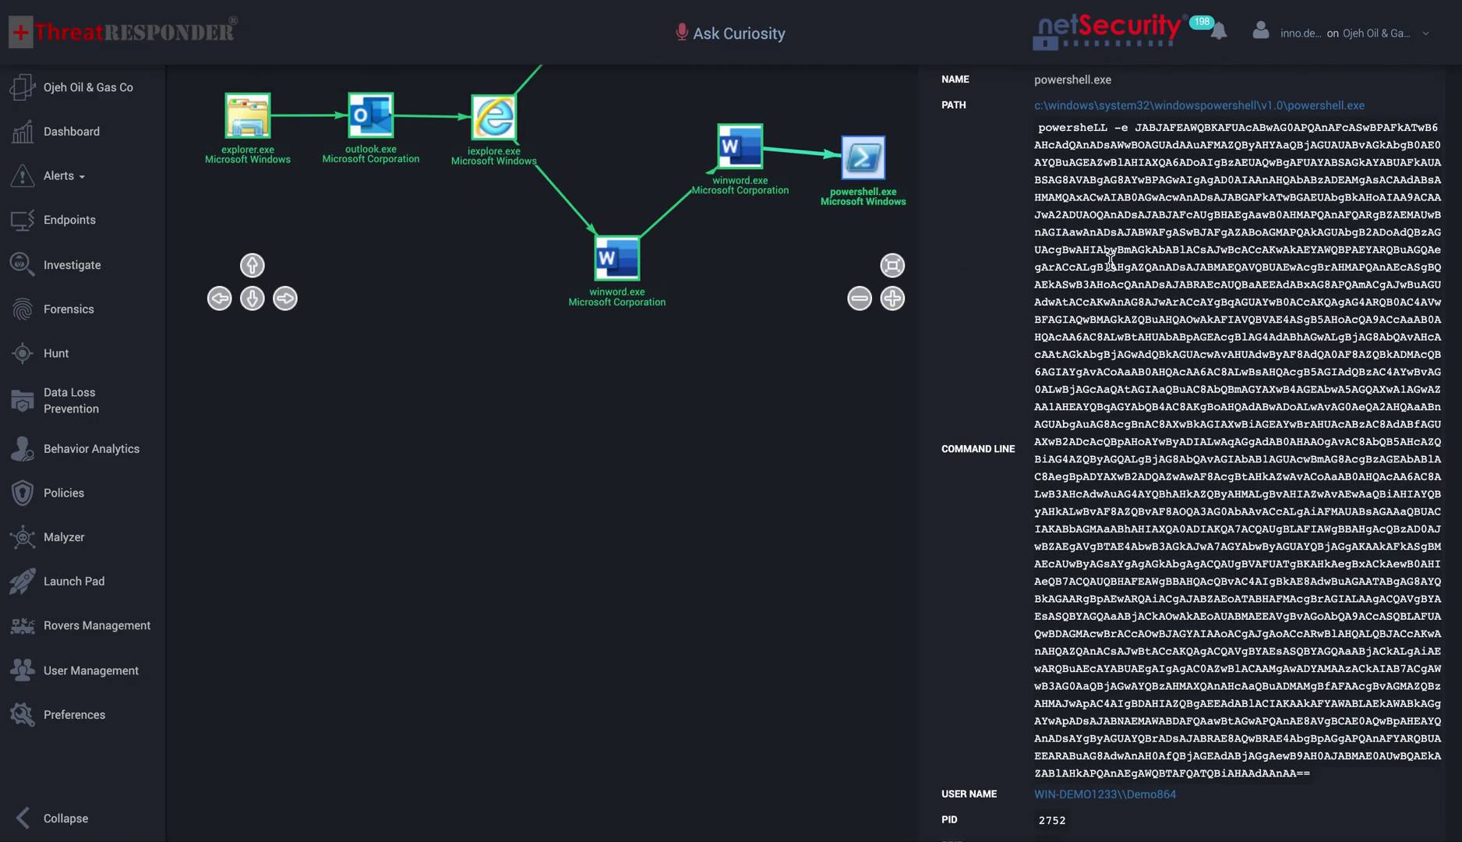
pyautogui.moveTo(1140, 129); pyautogui.dragTo(1317, 776)
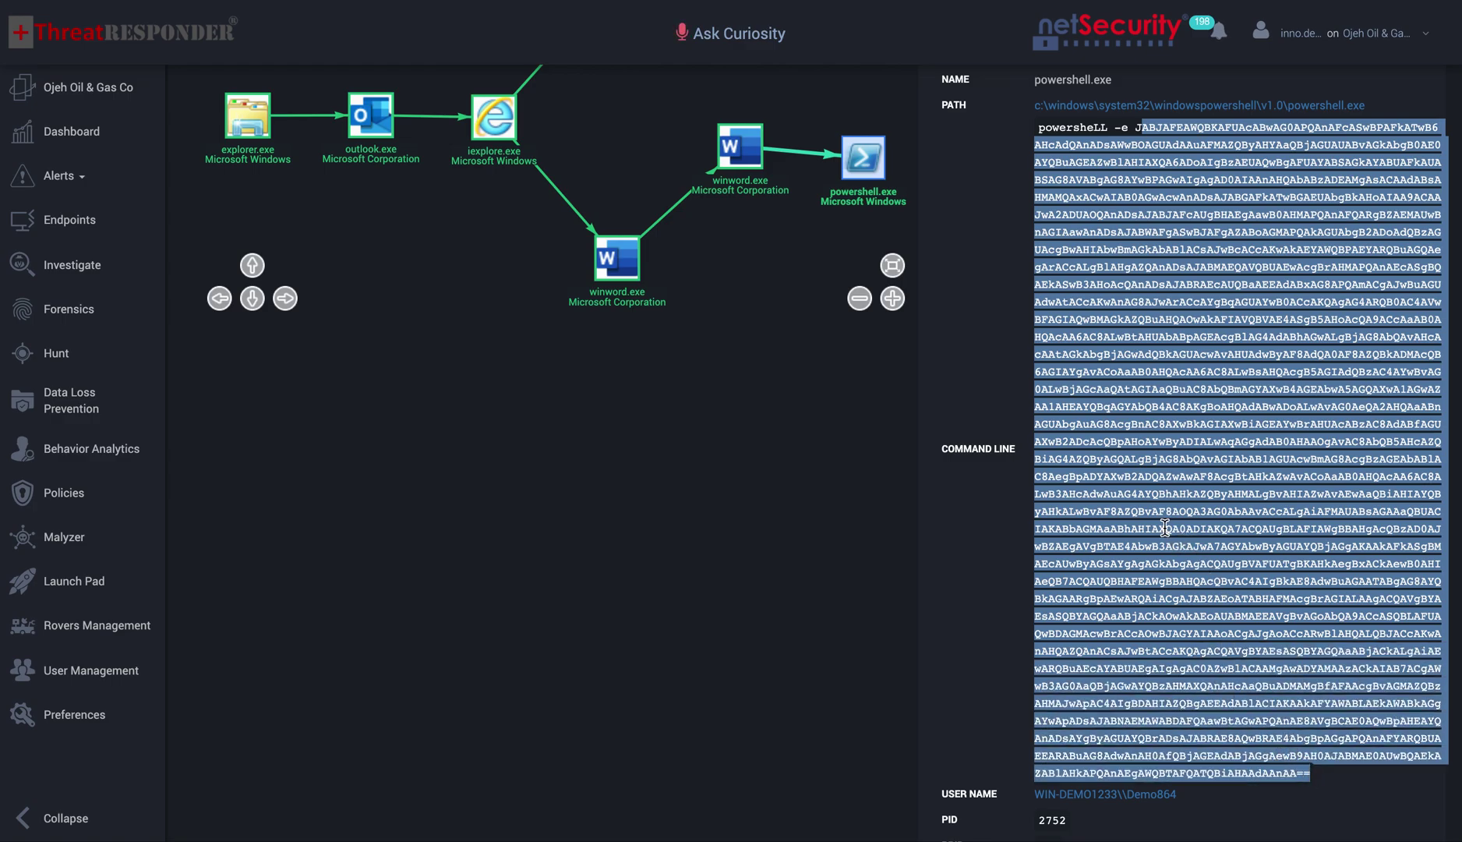
# Step: Review the remaining powershell.exe process details and the child and file events listed under its timeline
pyautogui.scroll(-5, 1165, 527)
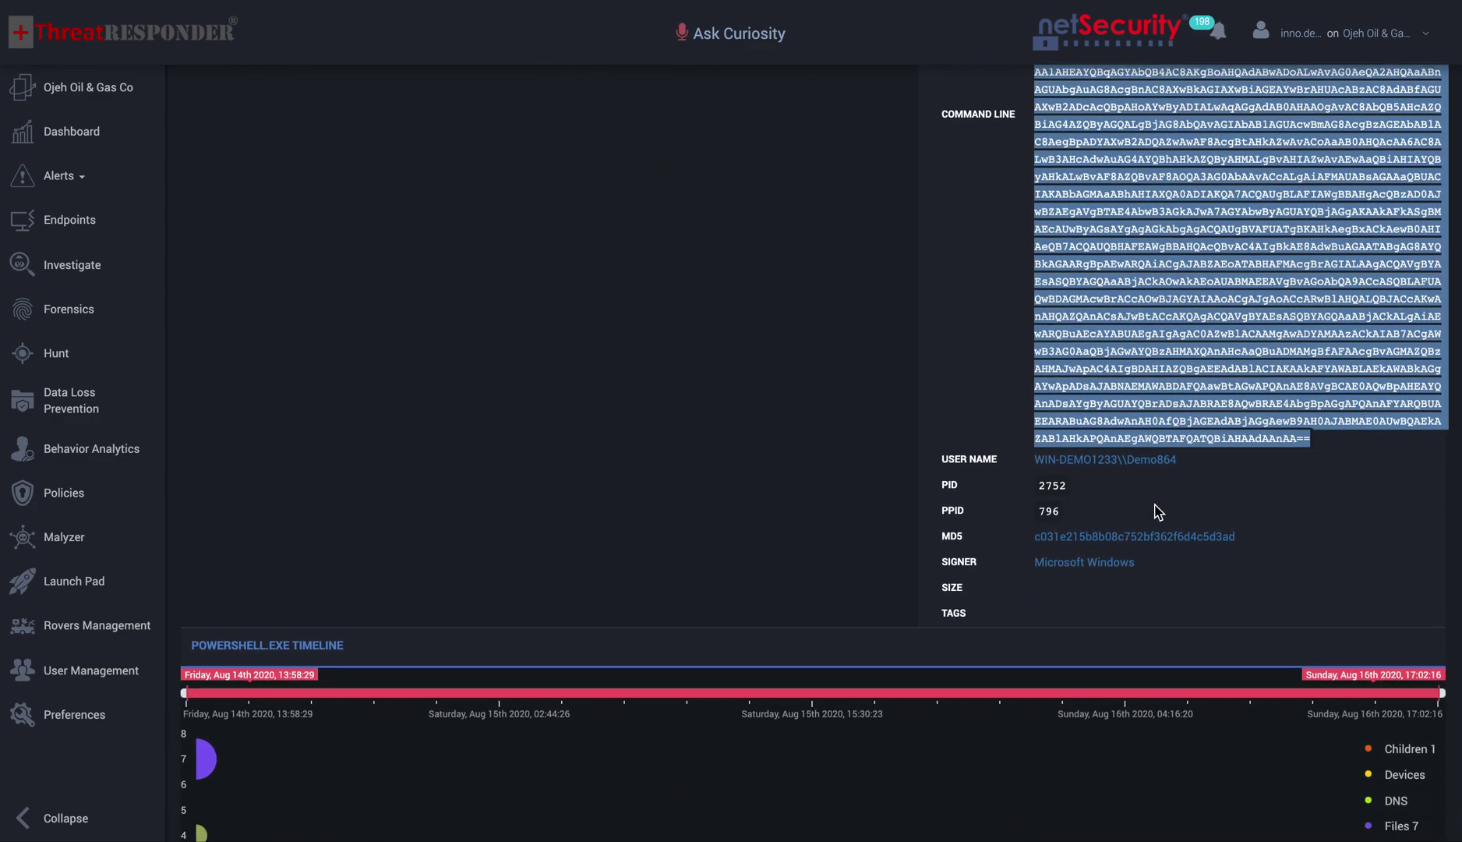
pyautogui.scroll(-1, 1158, 510)
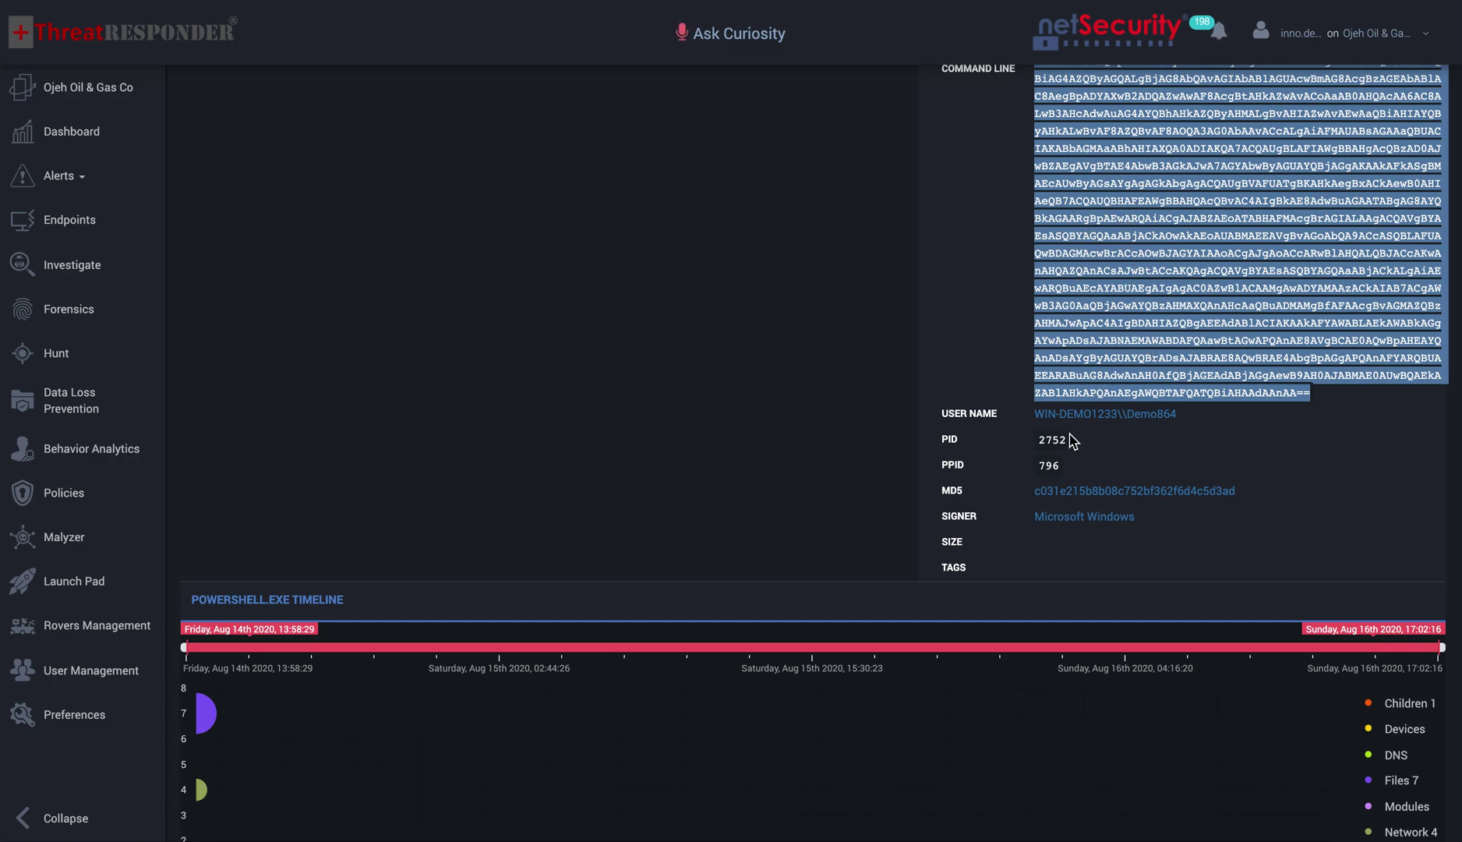
pyautogui.scroll(-5, 1027, 441)
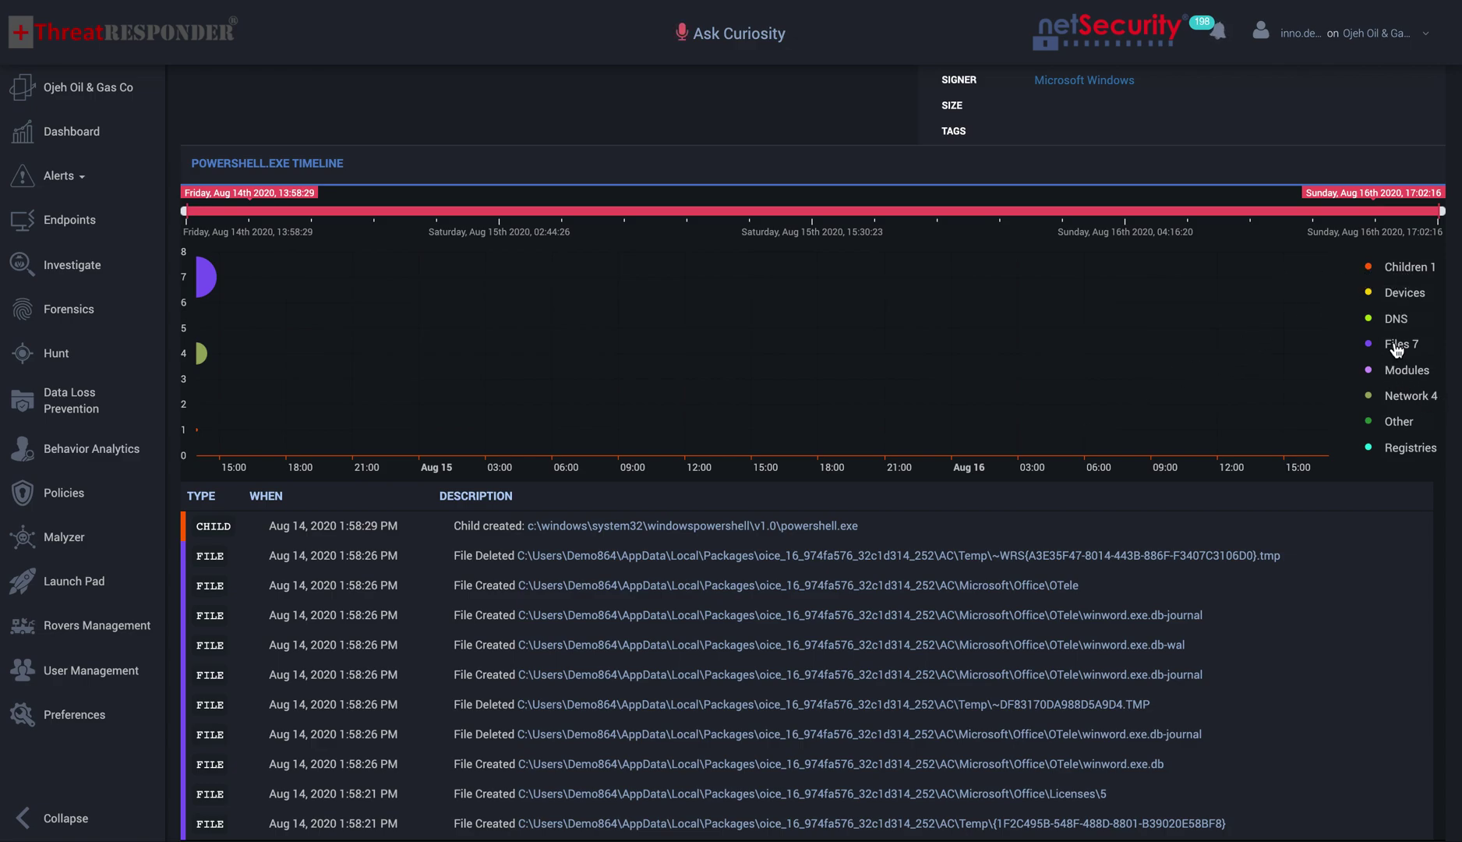
pyautogui.scroll(-5, 965, 570)
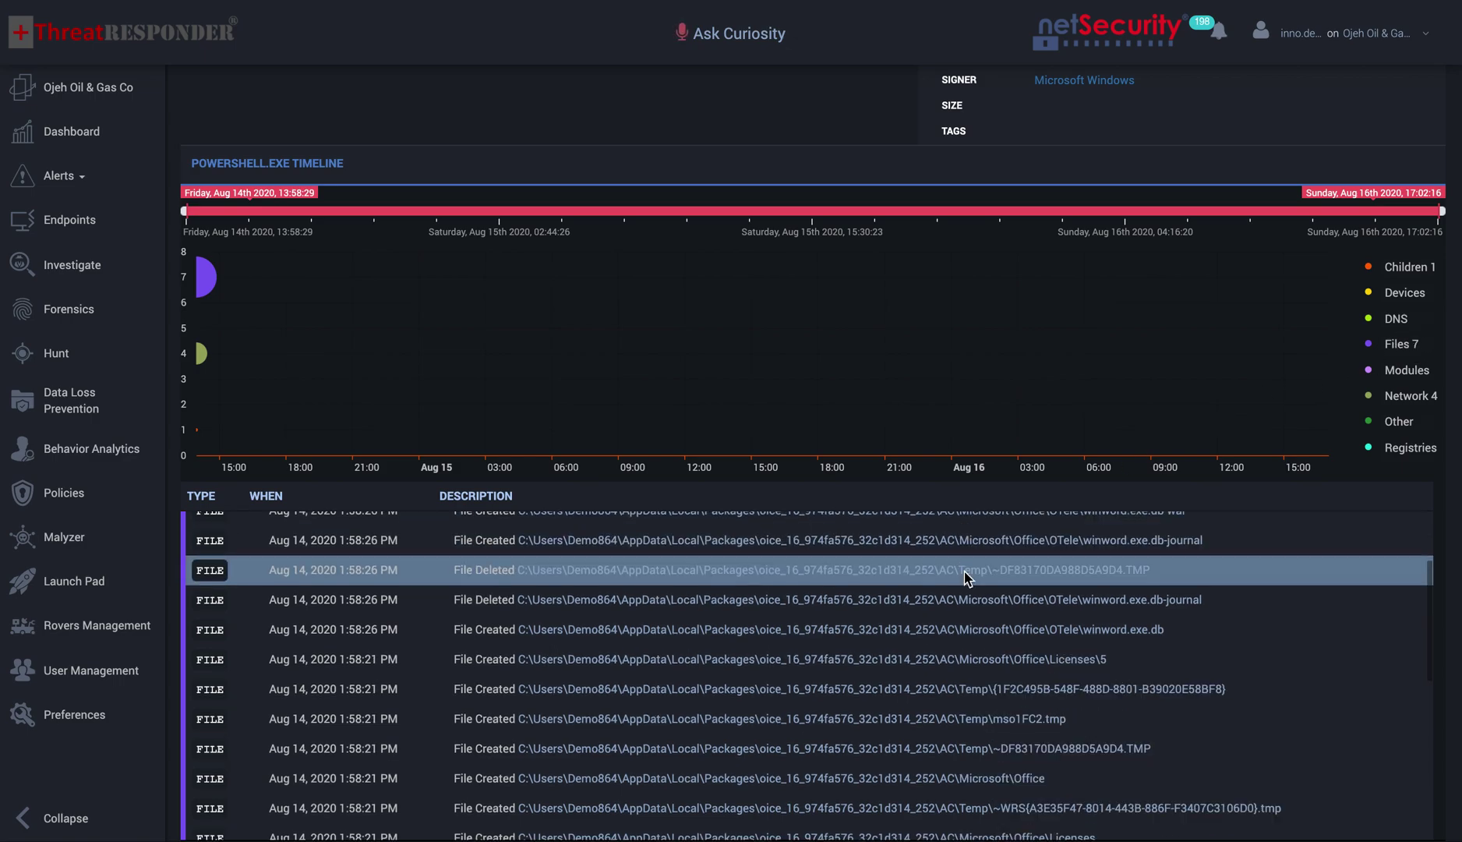
pyautogui.scroll(-5, 965, 570)
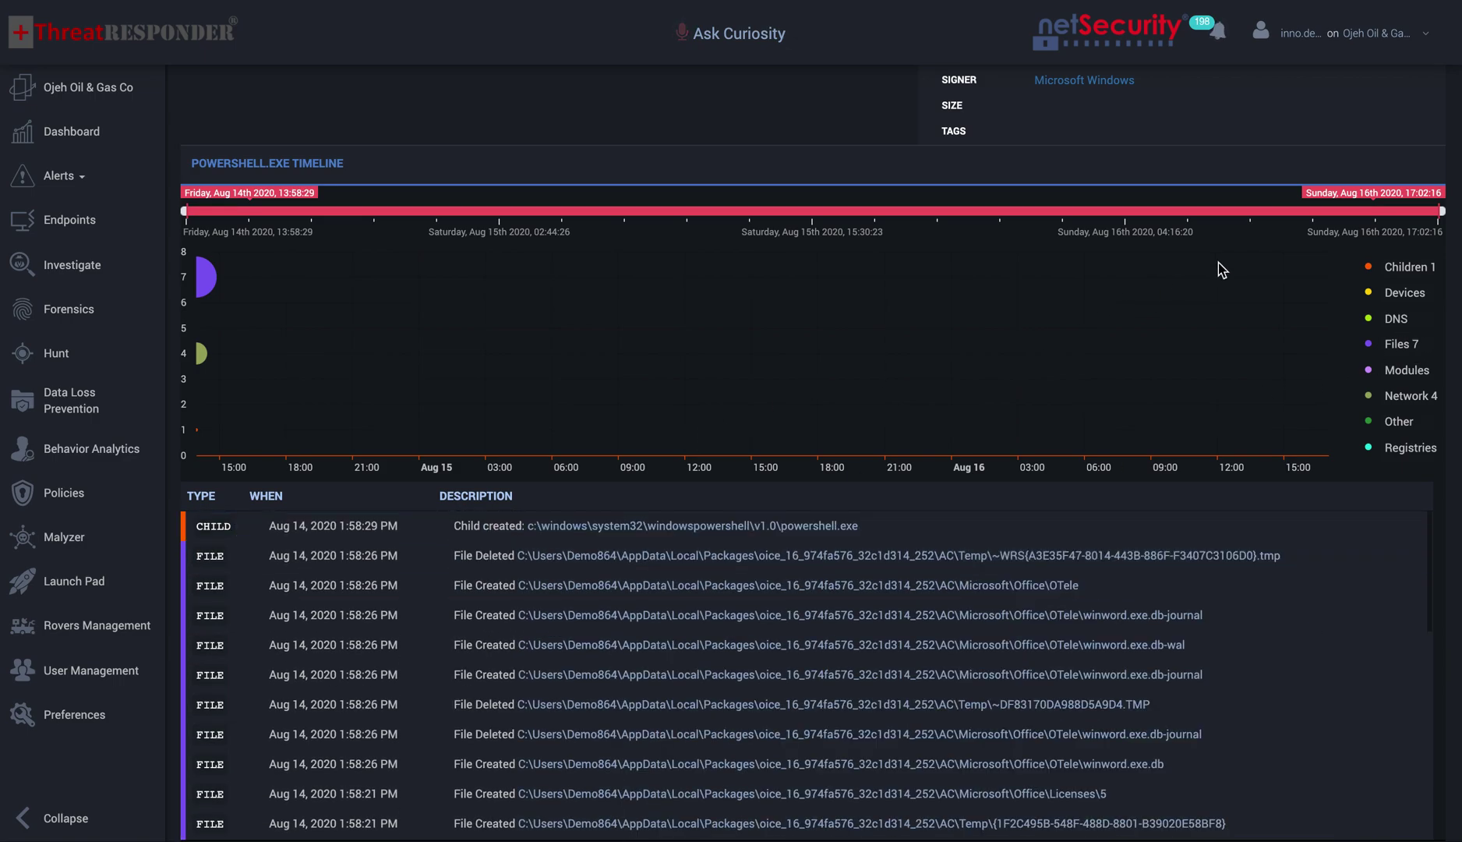
pyautogui.scroll(15, 865, 288)
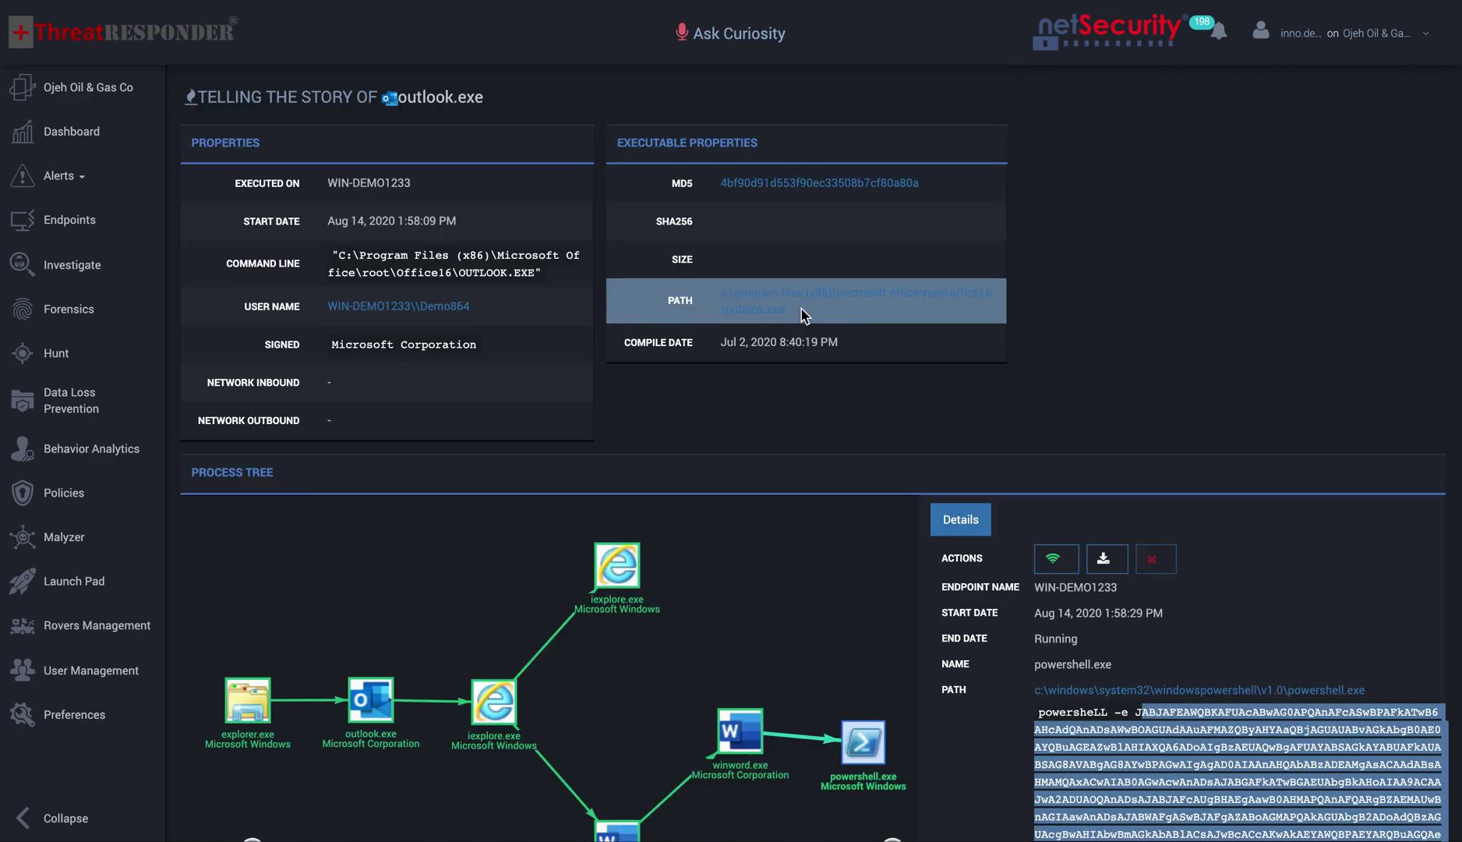
# Step: Show the details of the winword.exe process that spawned powershell.exe in the process tree
pyautogui.click(739, 732)
pyautogui.scroll(-2, 803, 696)
pyautogui.scroll(2, 785, 694)
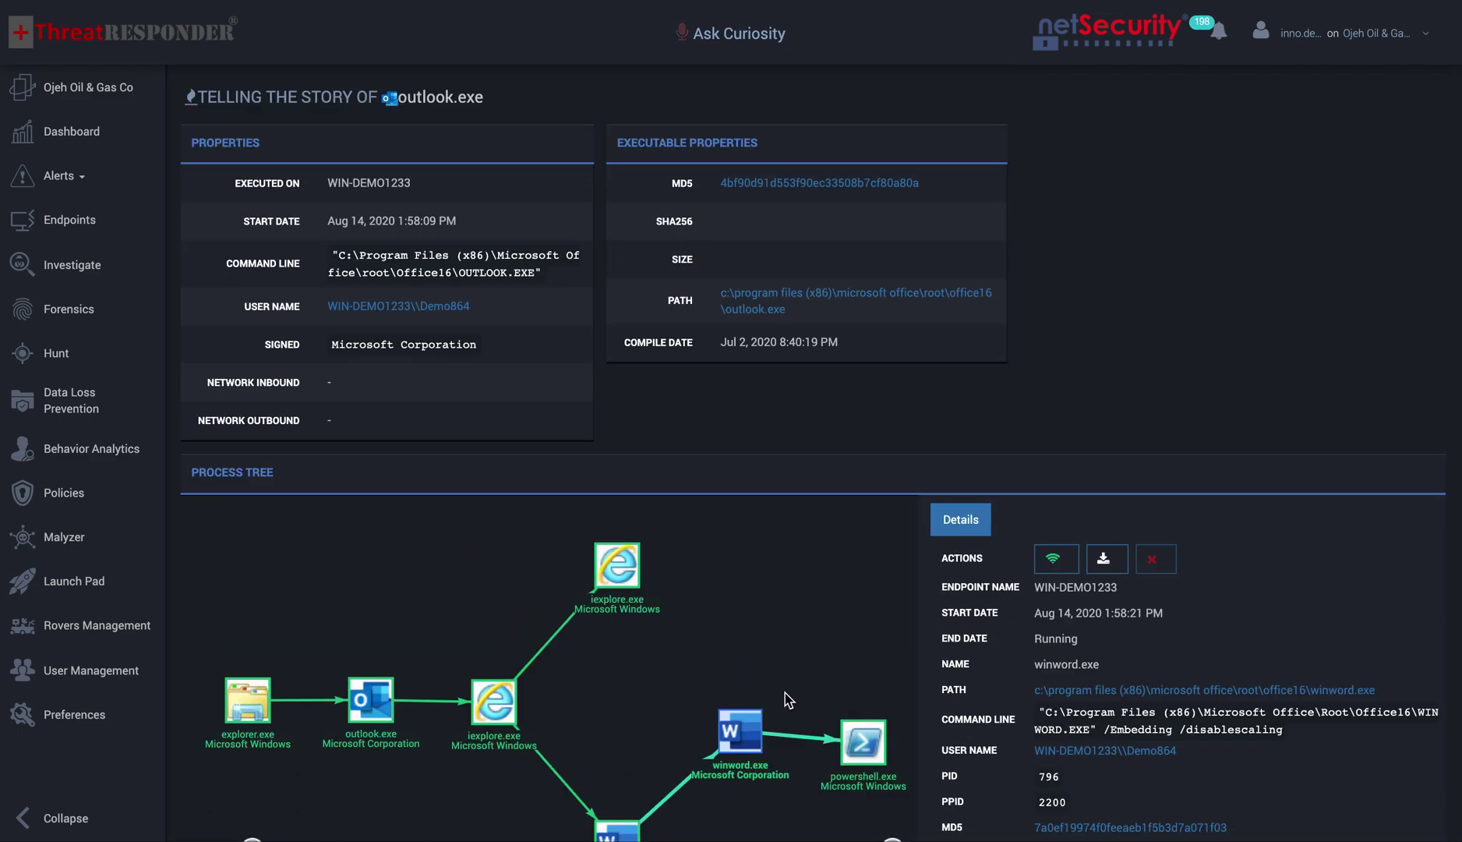
# Step: Leave the outlook.exe story by way of the dashboard and open the list of threat alerts
pyautogui.click(91, 145)
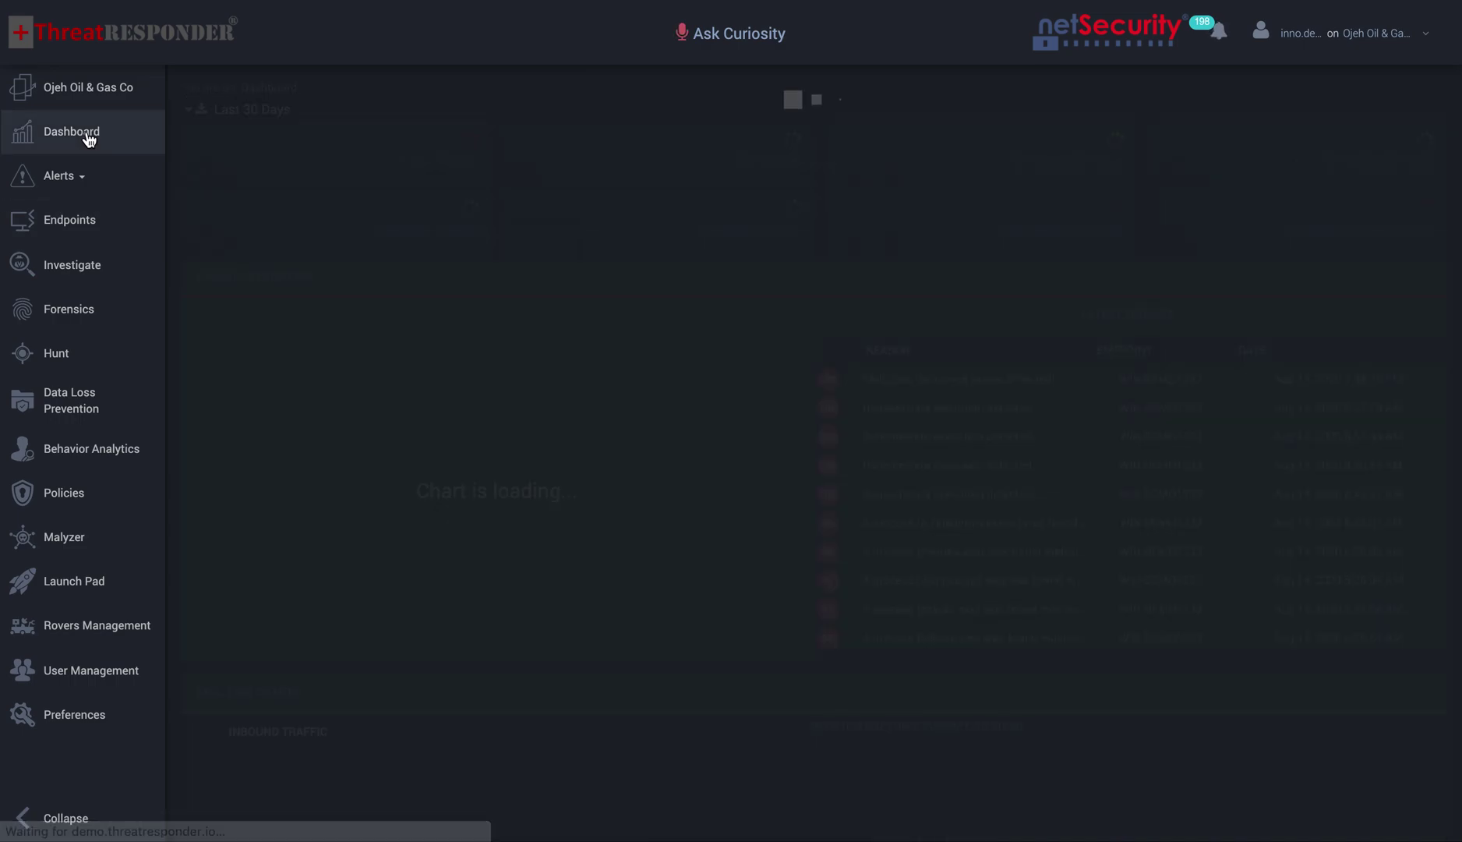
pyautogui.click(60, 175)
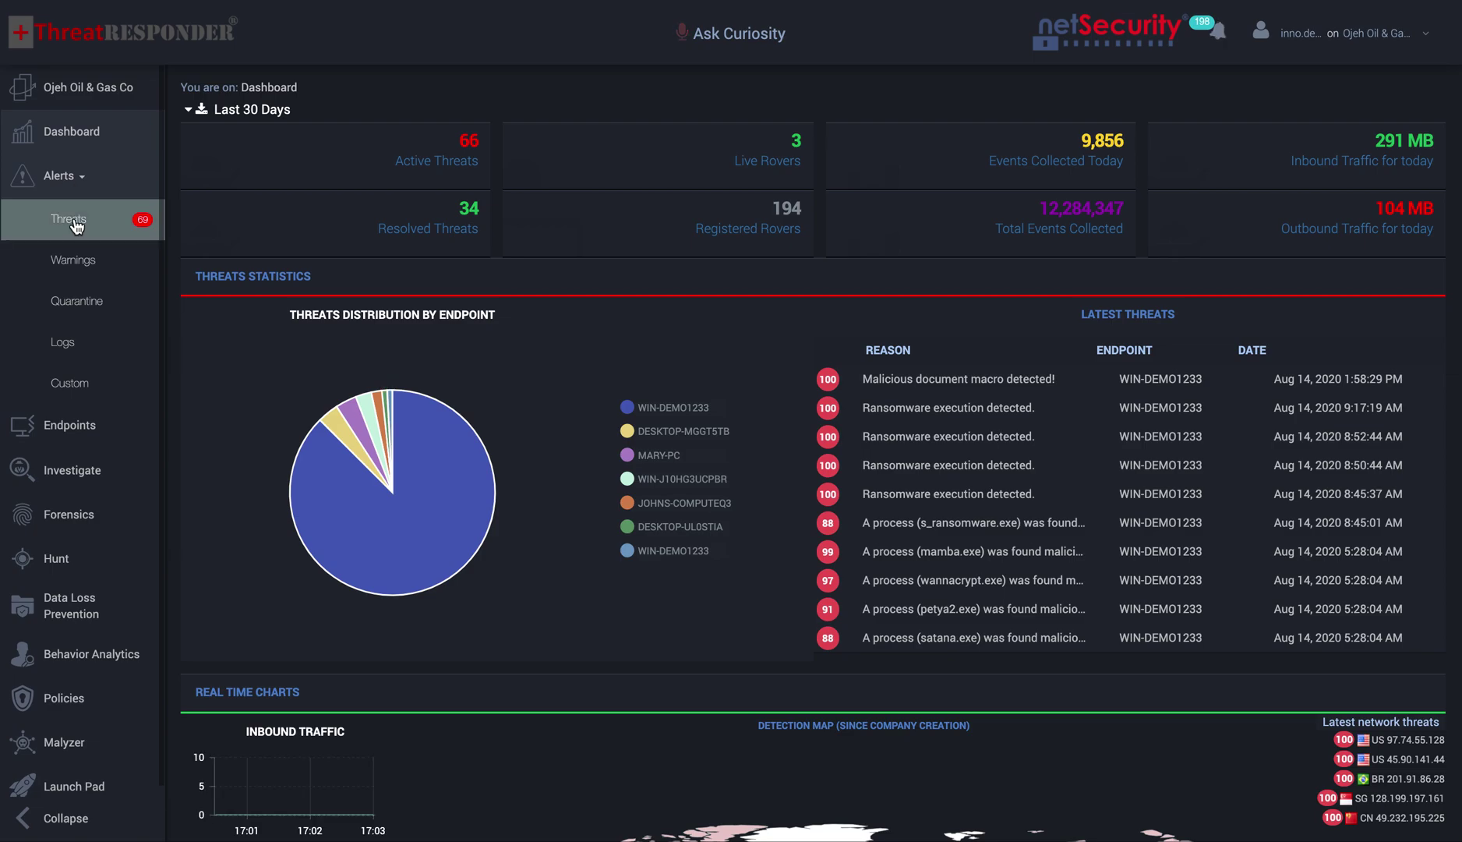
pyautogui.click(74, 222)
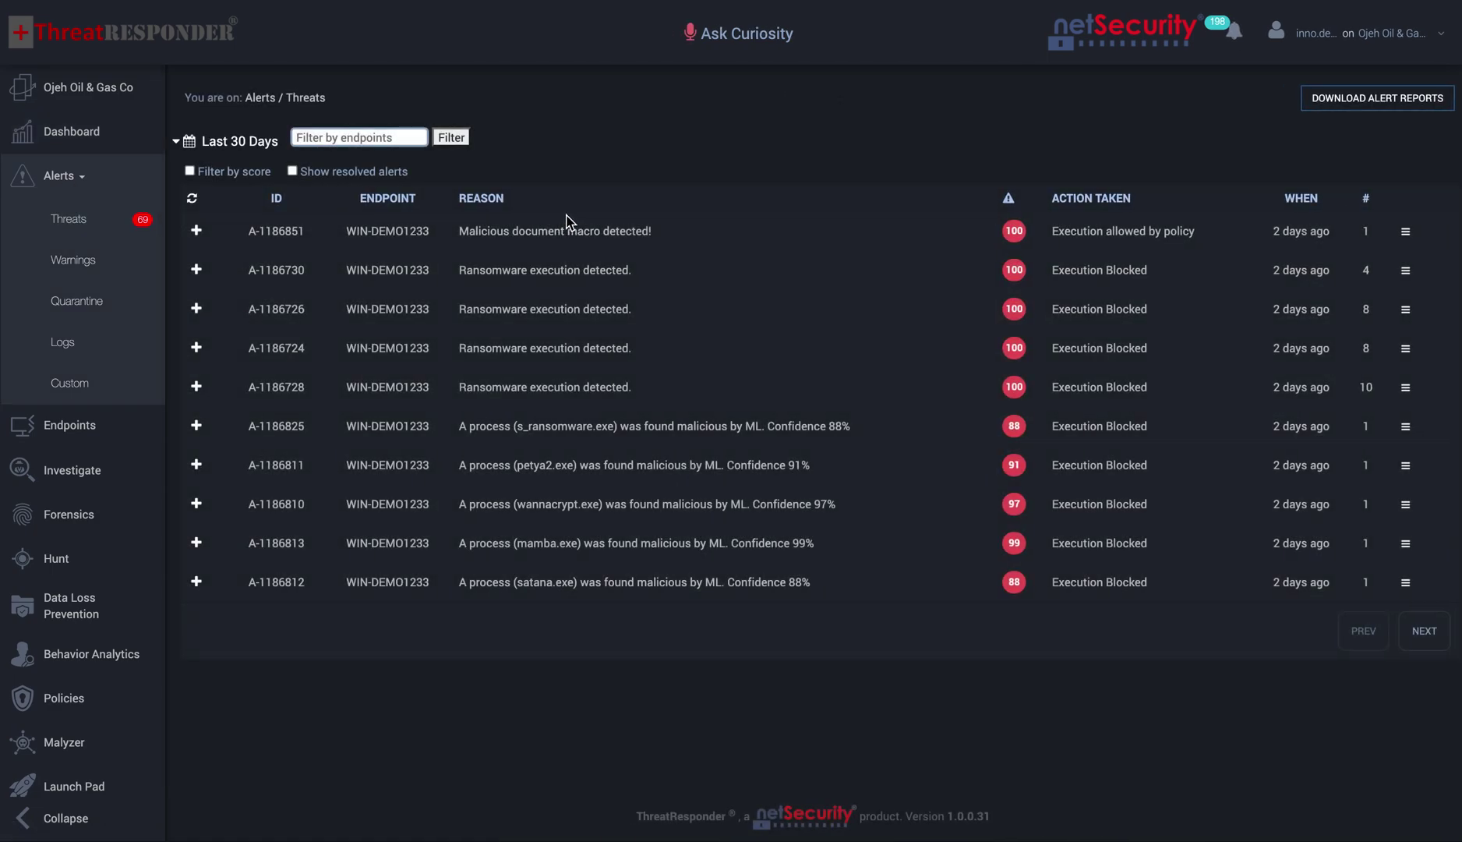